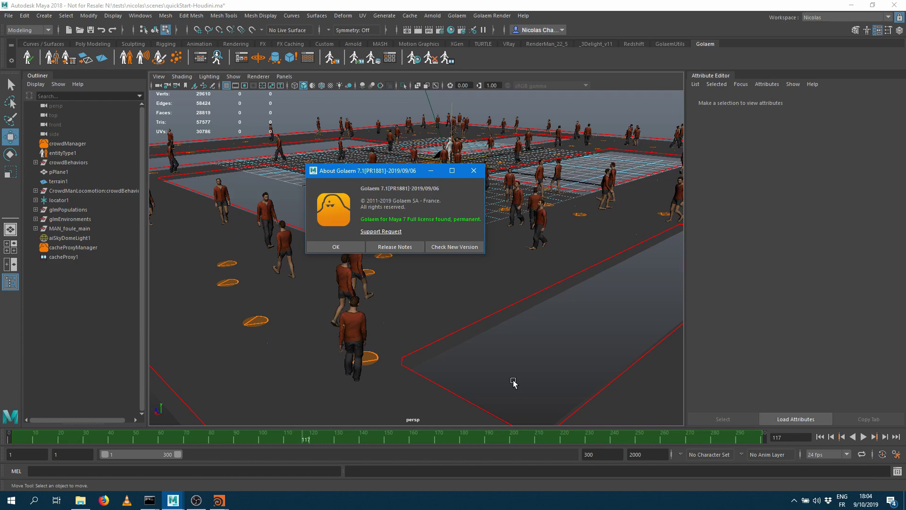
Dismiss the About Golaem dialog, then play and scrub the crowd animation to review it.
left_click(333, 246)
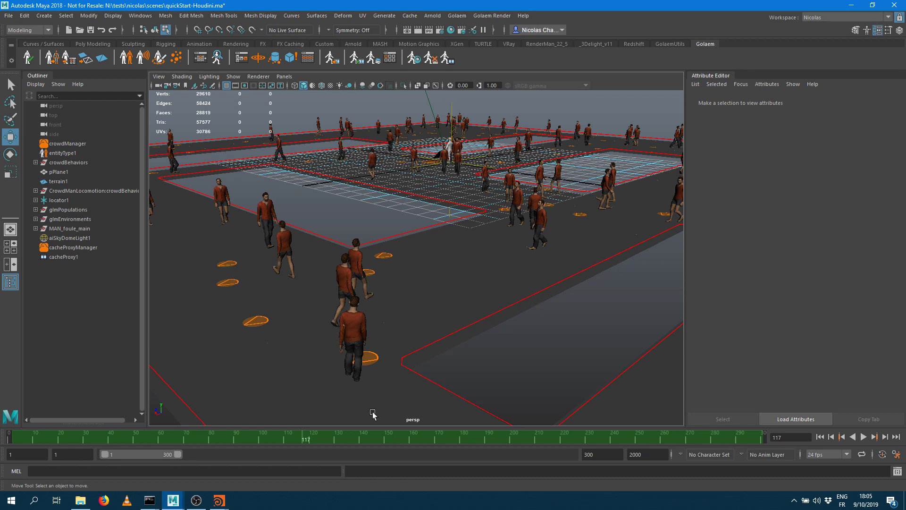
left_click(407, 438)
key("alt+v")
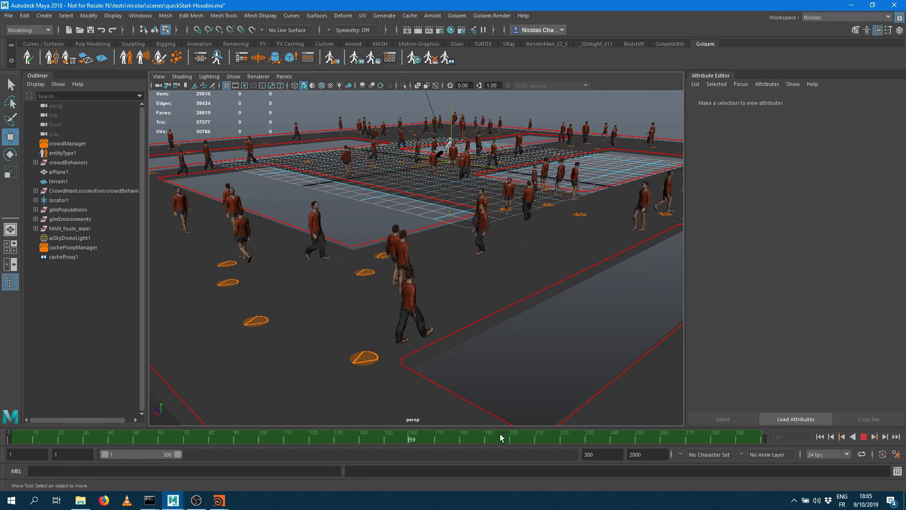
mouse_move(378, 439)
left_mouse_down()
mouse_move(215, 440)
mouse_move(411, 438)
left_mouse_up()
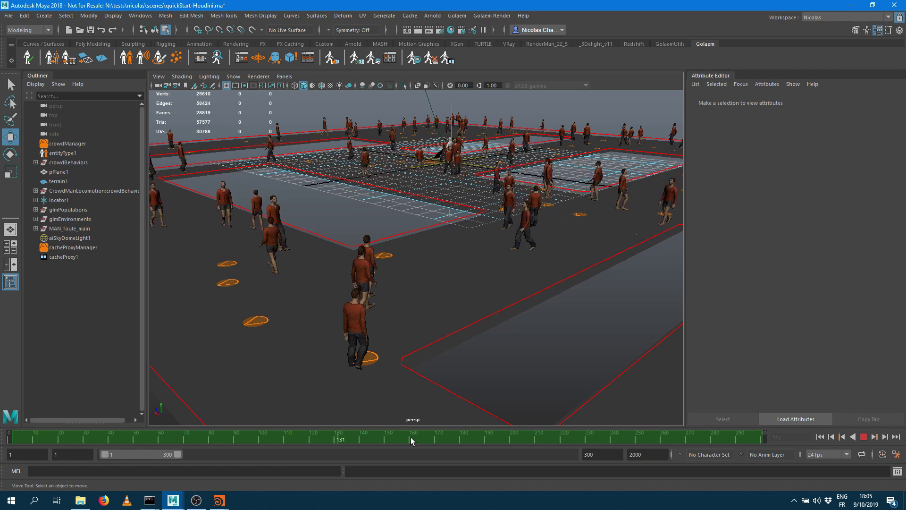
mouse_move(535, 438)
left_mouse_down()
mouse_move(218, 442)
mouse_move(312, 439)
left_mouse_up()
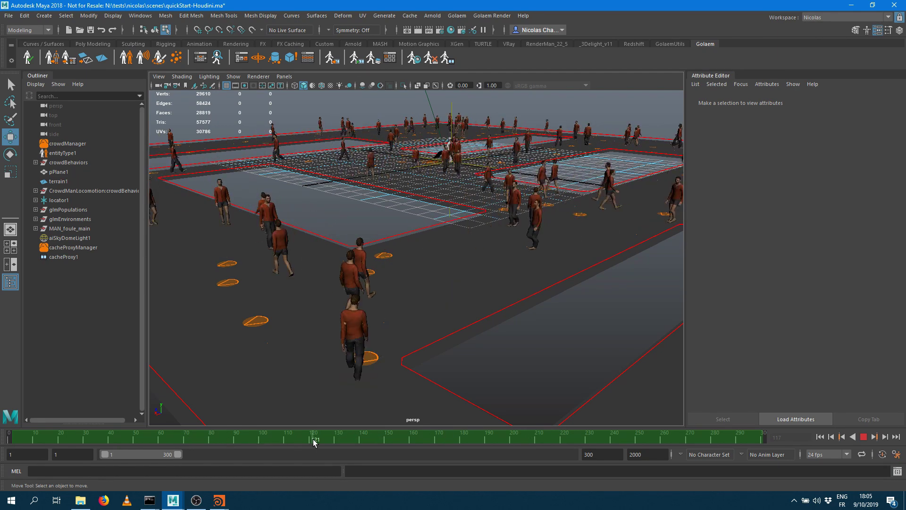
Bring up the Golaem Layout Editor as a floating window and select the Selector node.
left_click(372, 59)
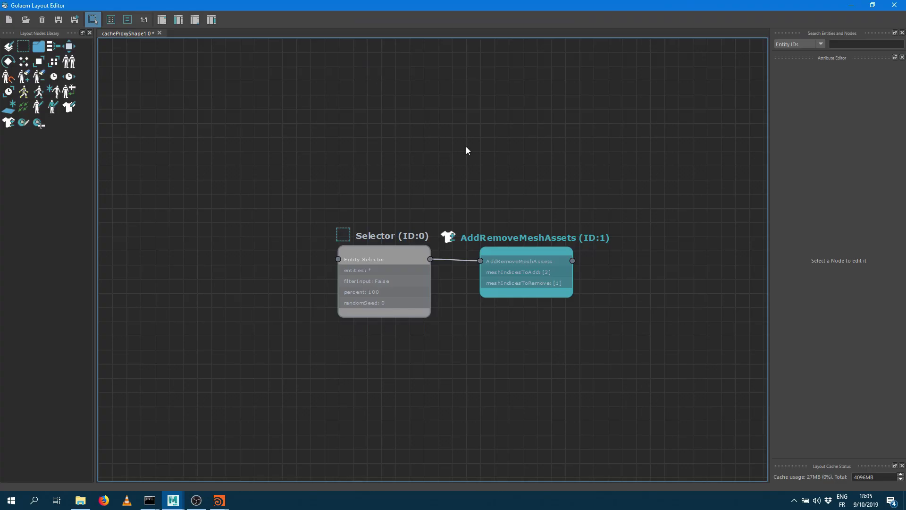
double_click(332, 7)
left_click_drag(540, 87, 546, 88)
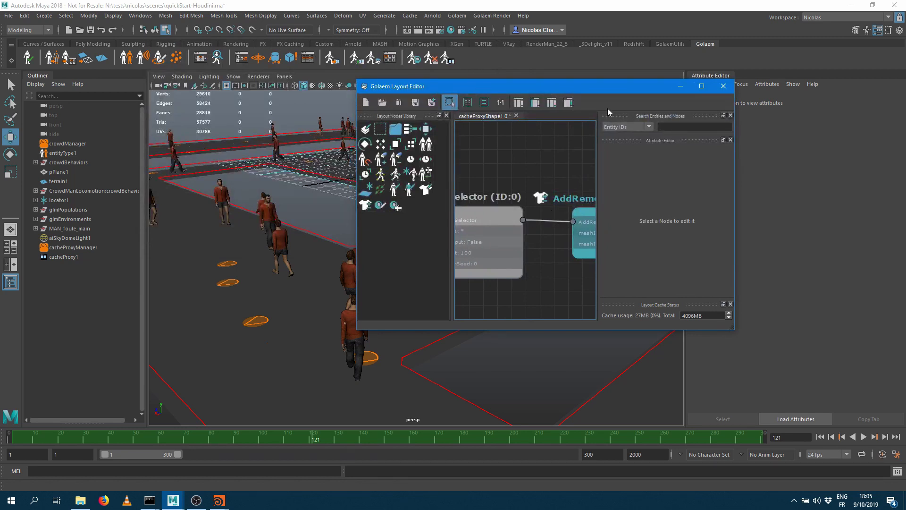
left_click_drag(604, 87, 734, 108)
left_click(615, 239)
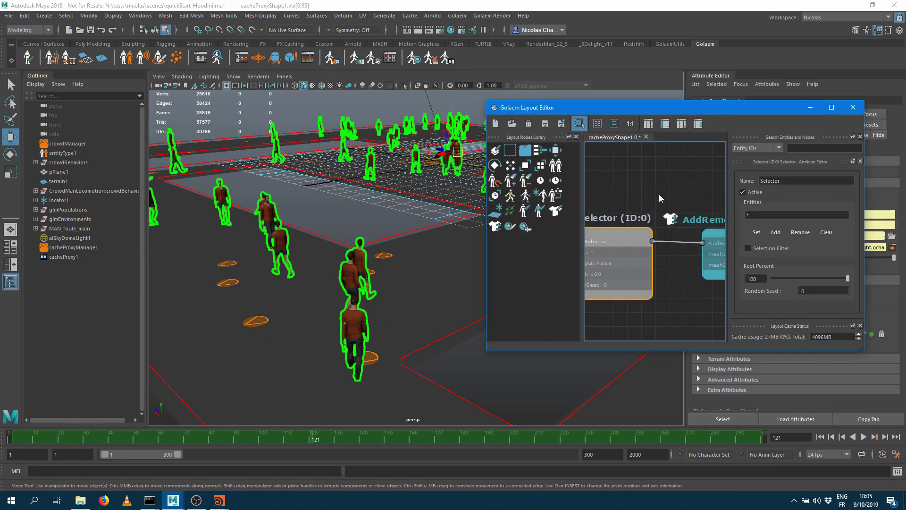
Pan the graph and inspect the AddRemoveMeshAssets node's mesh indices, then deselect it.
middle_click_drag(641, 188, 590, 180)
middle_click_drag(680, 219, 661, 212)
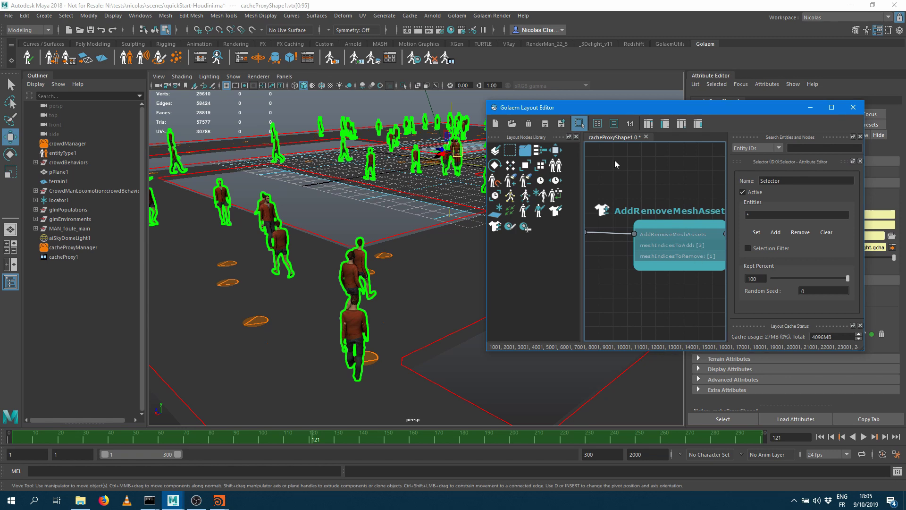
middle_click_drag(615, 160, 680, 174)
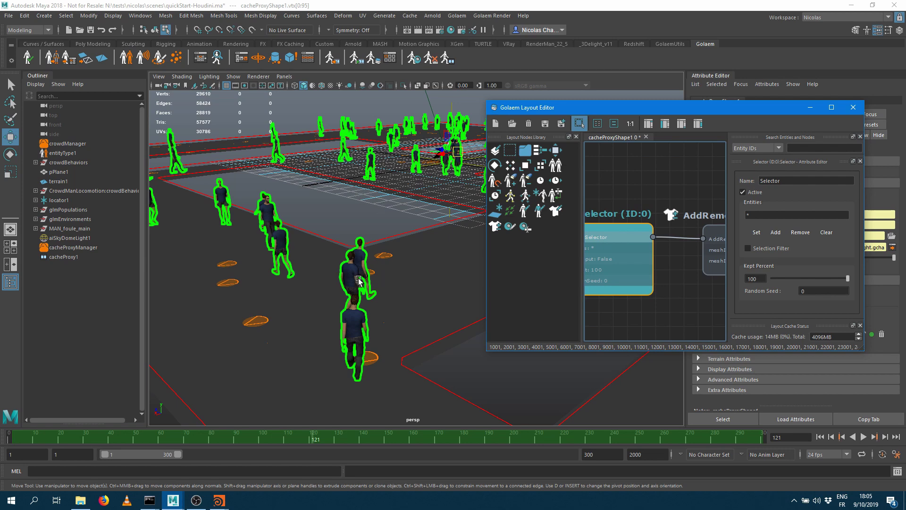
middle_click_drag(646, 186, 575, 185)
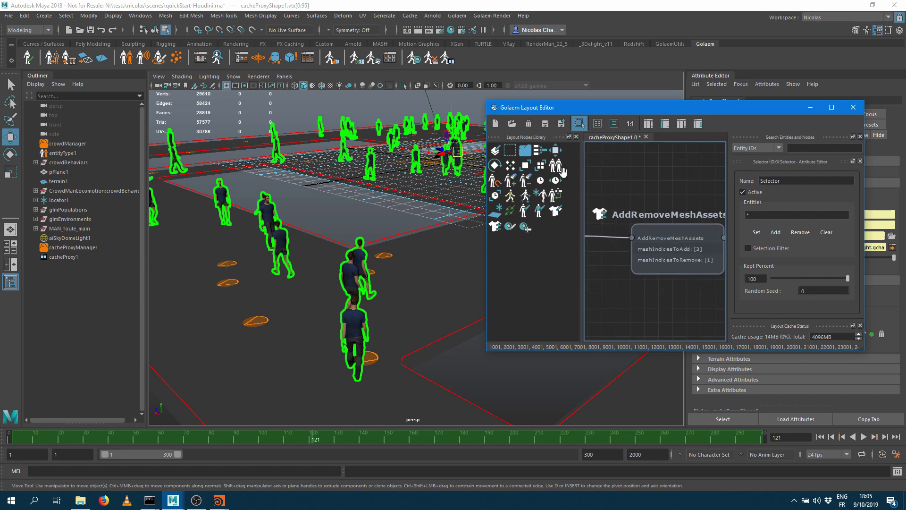
left_click(651, 230)
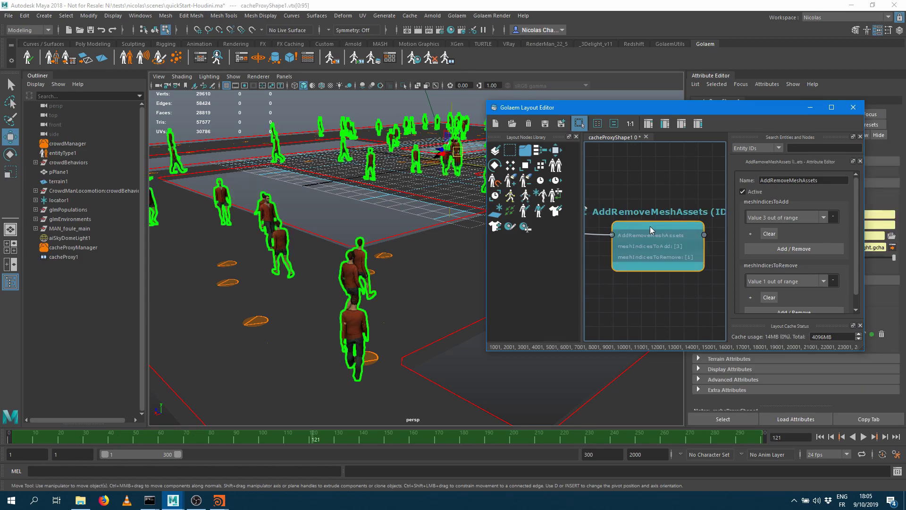
left_click(657, 173)
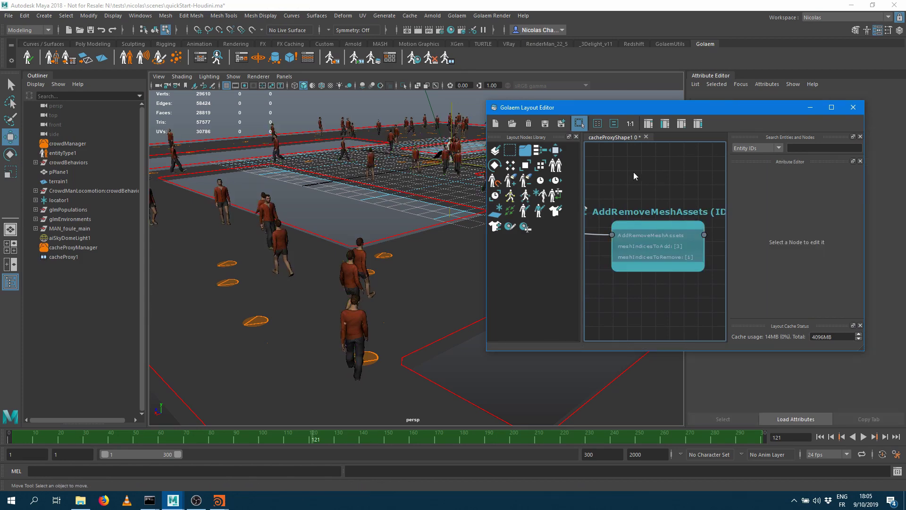
Save the layout graph and minimize the Layout Editor window.
left_click(545, 124)
left_click(810, 107)
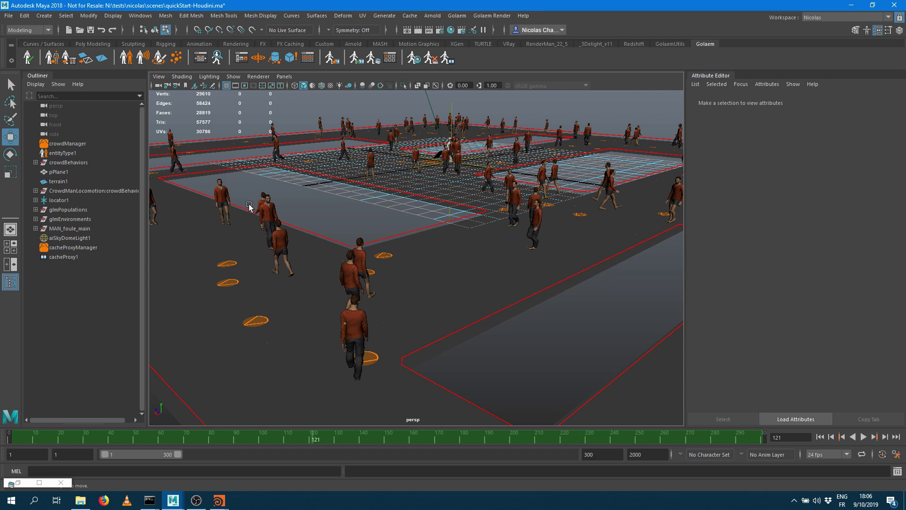
Add the current quickStart-Houdini cache to the houdini library and save the library.
left_click(390, 59)
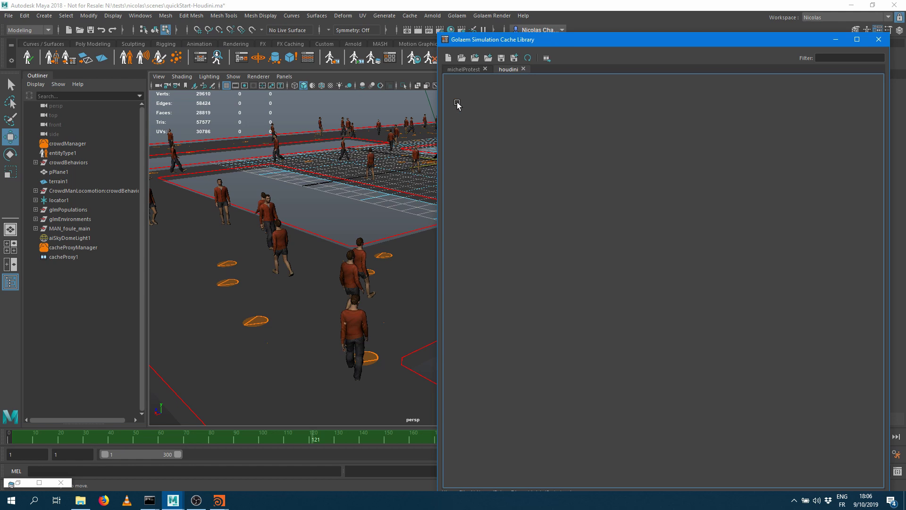
left_click(546, 57)
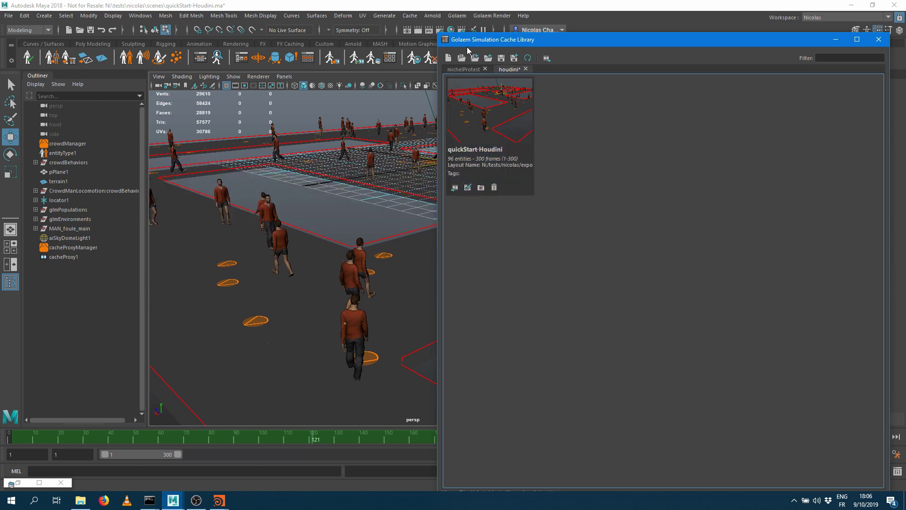
left_click_drag(468, 43, 429, 27)
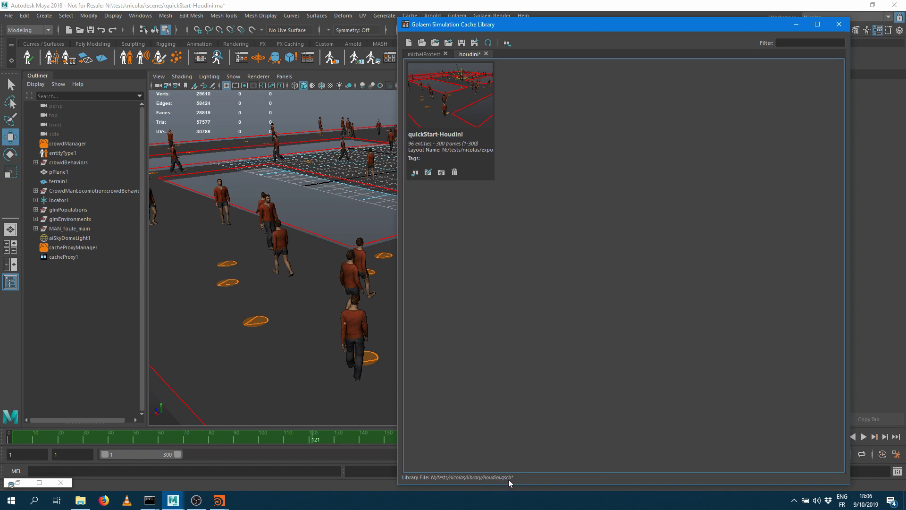
left_click(462, 43)
Inspect the quickStart-Houdini cache settings and the michelProtest library's protesterWalk_cache, then return to houdini.
left_click(428, 173)
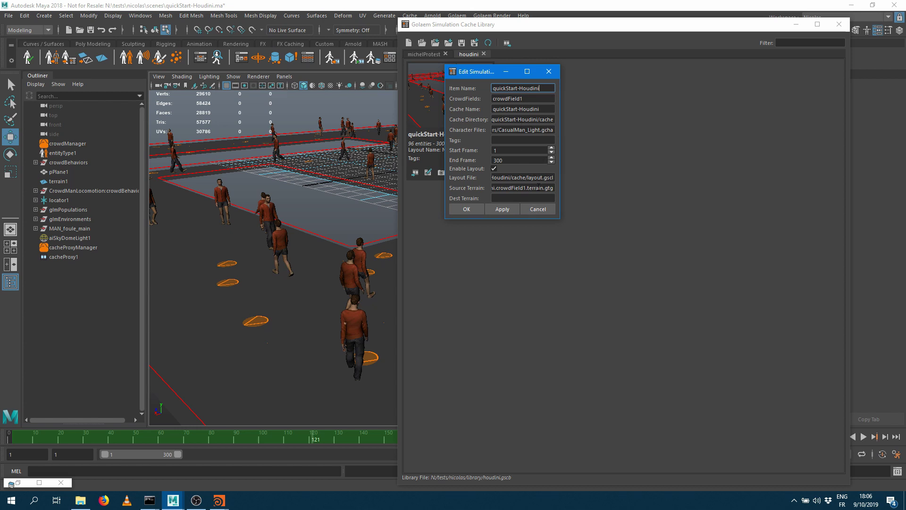
left_click(538, 210)
left_click(427, 54)
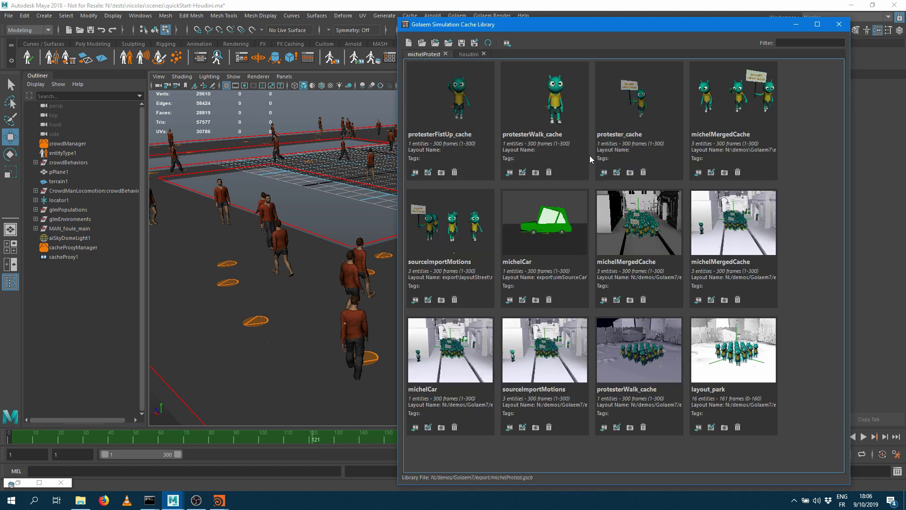
left_click(573, 159)
left_click(463, 54)
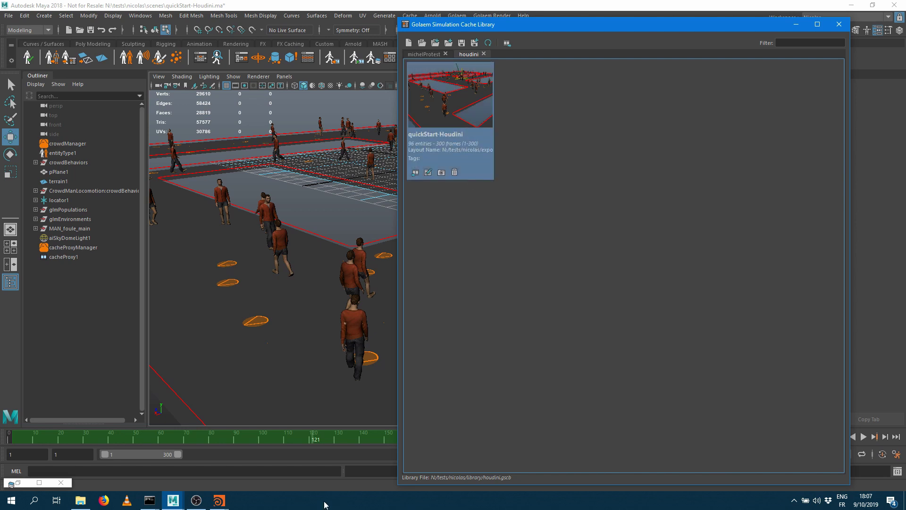
Bring the untitled.hip Houdini window forward and review the Golaem messages in the Houdini Console.
left_click(219, 500)
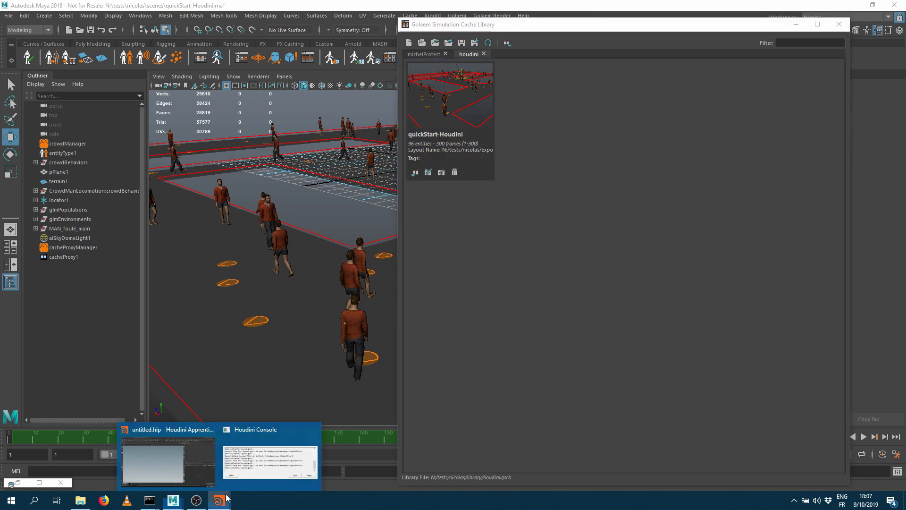
left_click(170, 463)
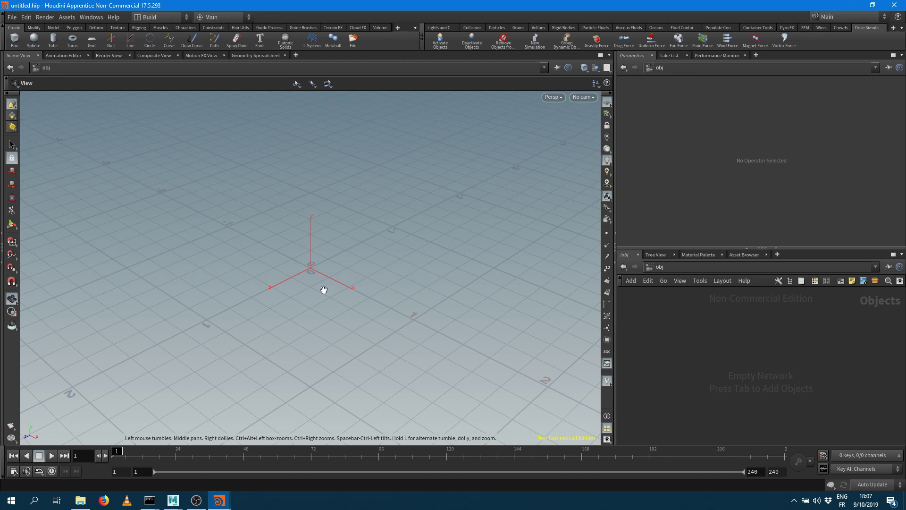
mouse_move(218, 499)
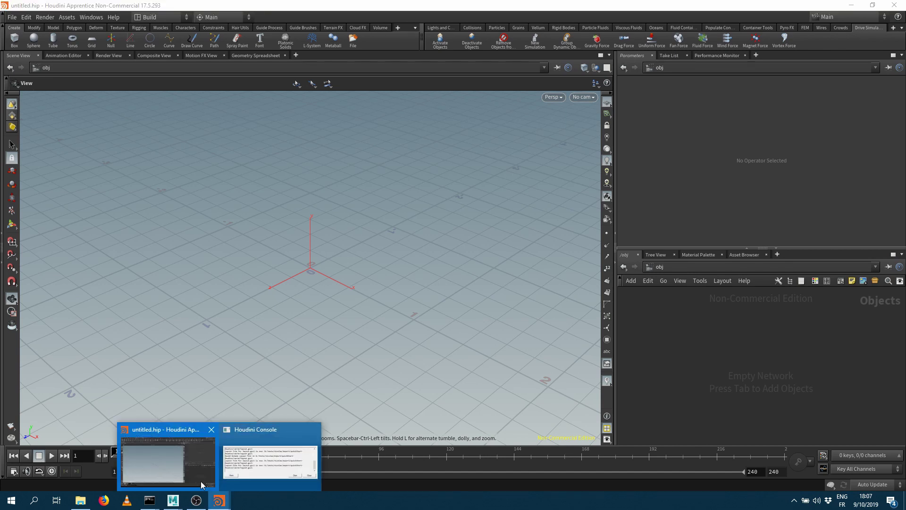
left_click(243, 466)
scroll(739, 440, "up", 15)
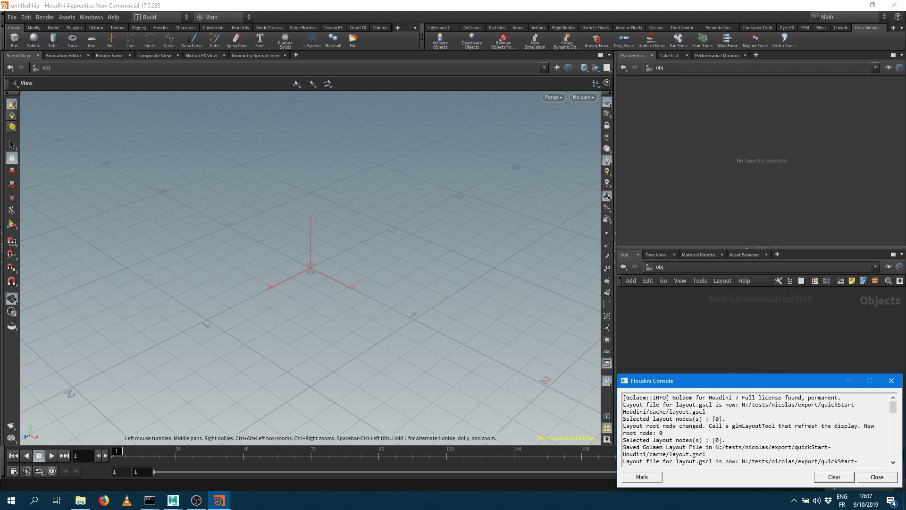
left_click(871, 479)
left_click(871, 480)
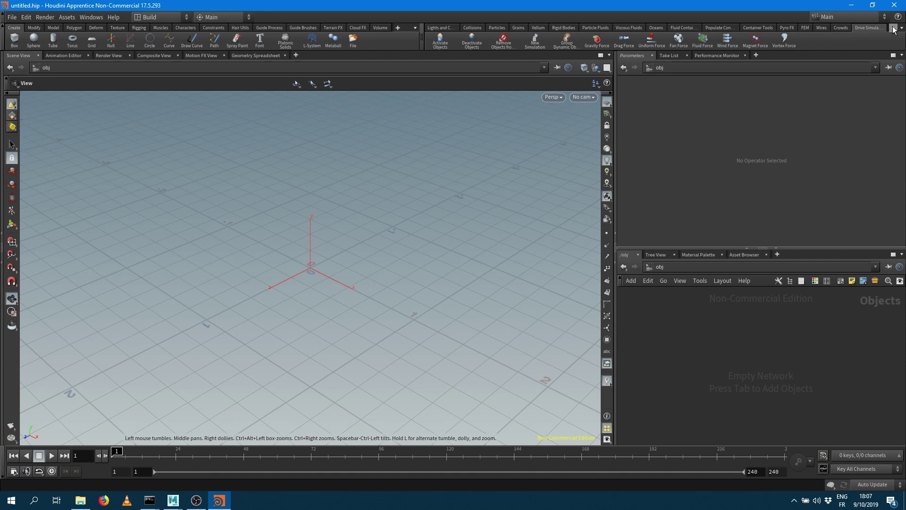
Add the Golaem shelf to Houdini's shelf area.
left_click(894, 29)
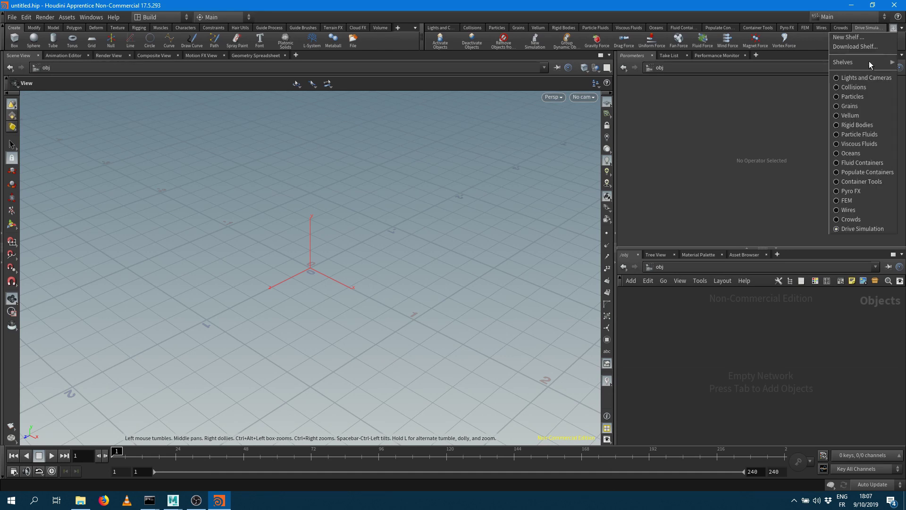
mouse_move(868, 66)
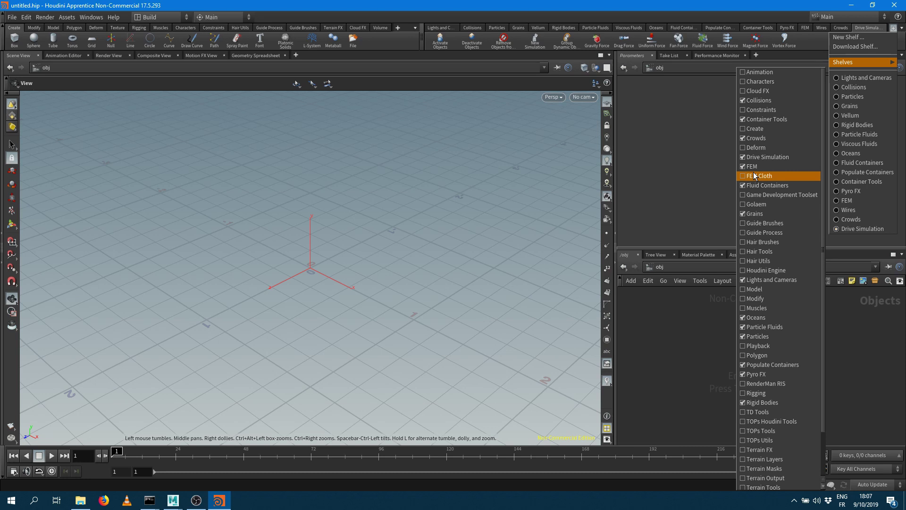
left_click(752, 204)
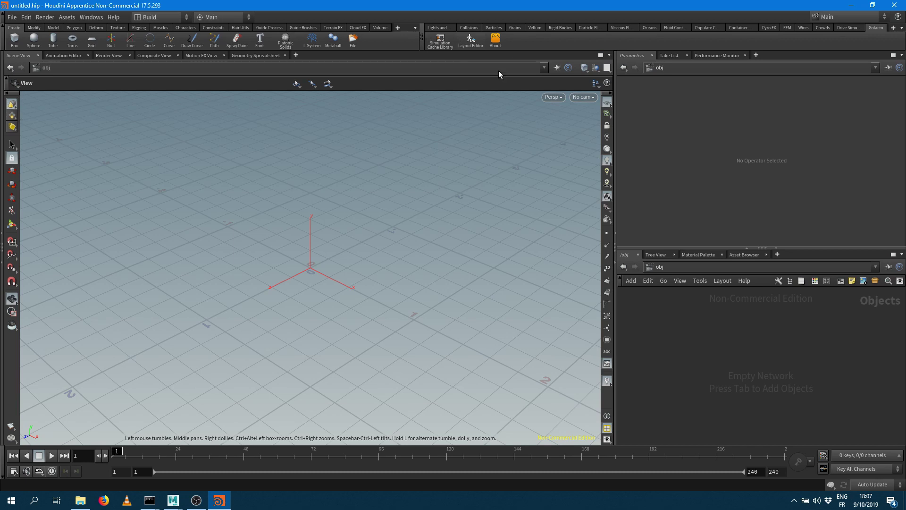
Check the Golaem for Houdini version in About, then bring up the empty Simulation Cache Library.
left_click(495, 40)
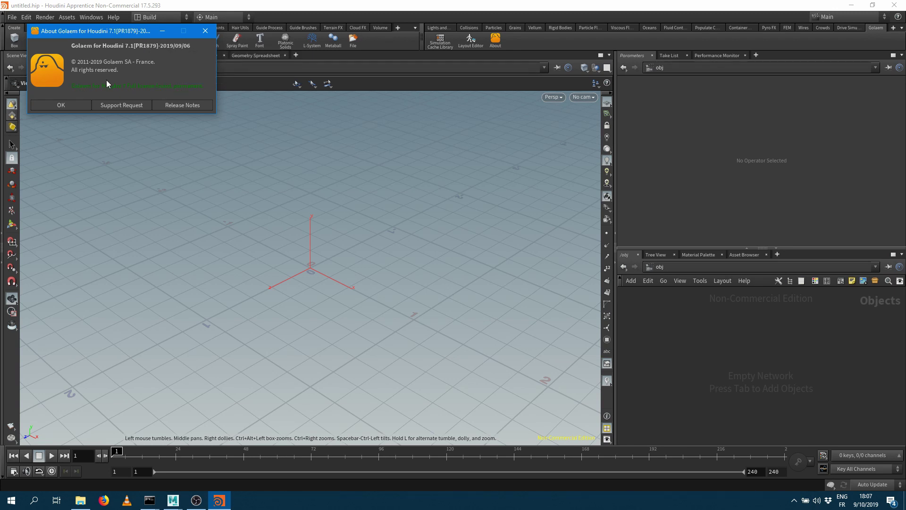
left_click(78, 106)
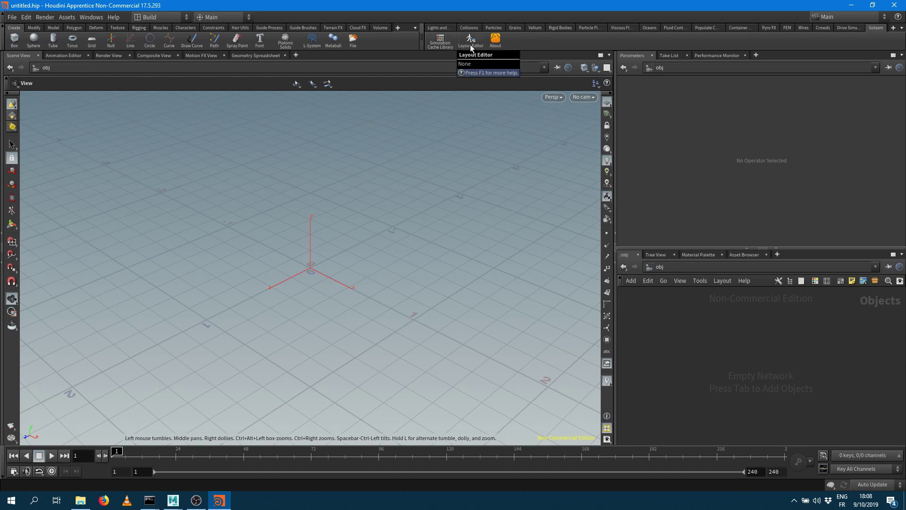
left_click(440, 42)
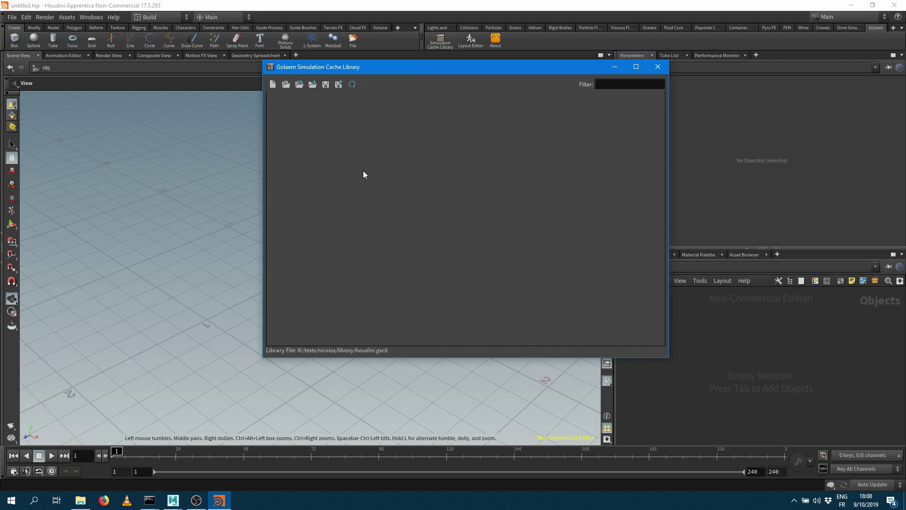
Load houdini.gscb from the library folder and create geo1 from its quickStart-Houdini cache.
left_click(285, 86)
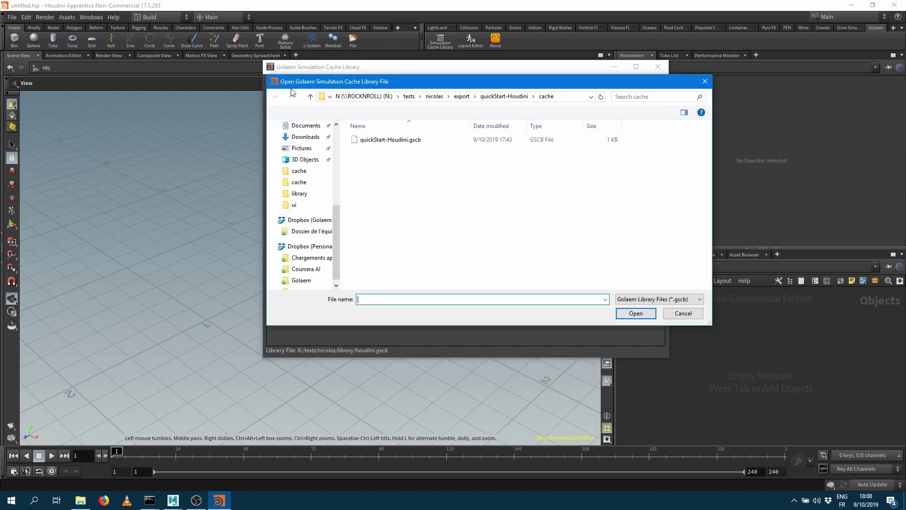
left_click(564, 94)
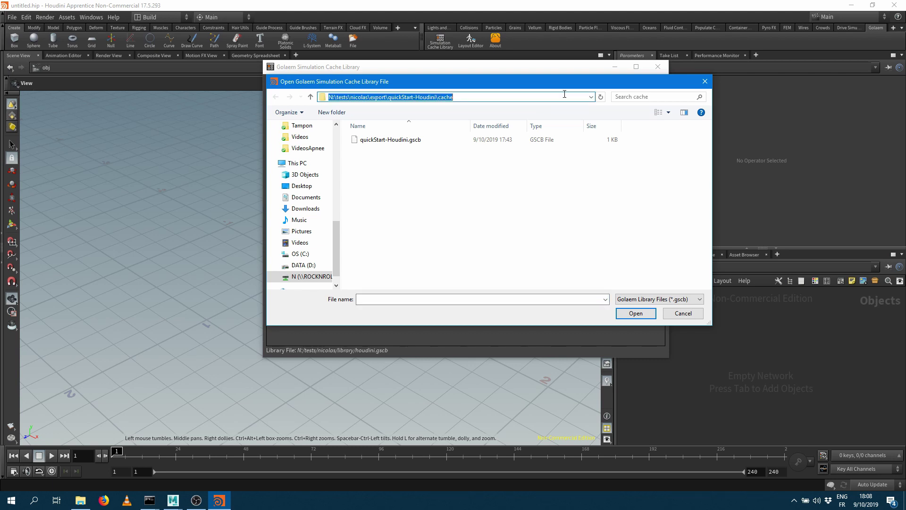
type("N:\\tests\\nicolas\\library")
key("Return")
left_click(378, 141)
double_click(377, 141)
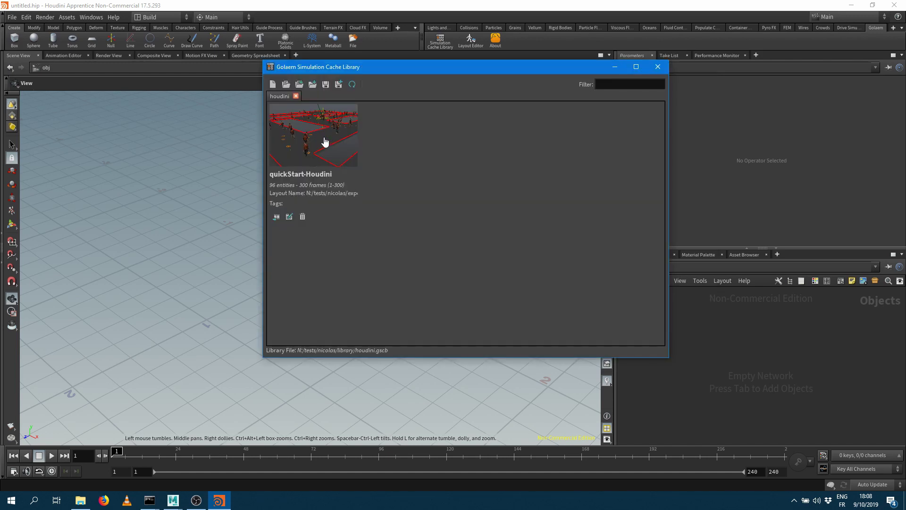
double_click(324, 142)
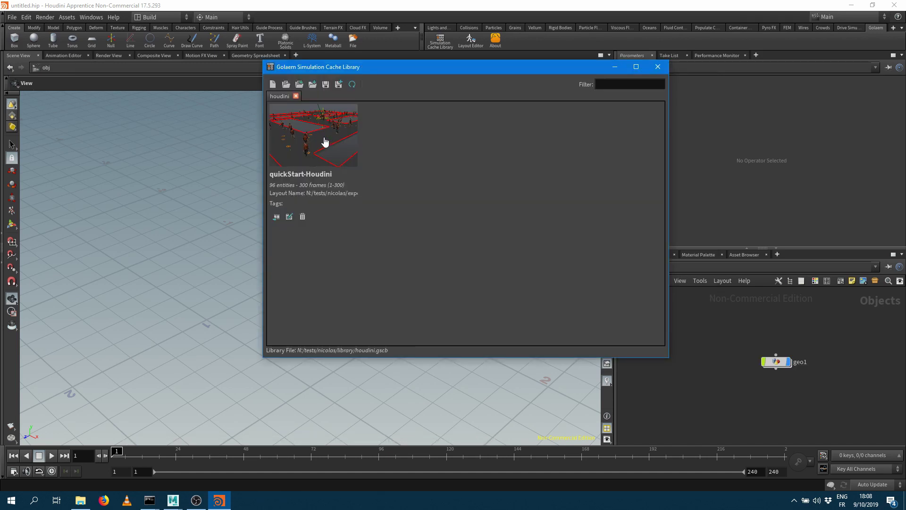
left_click(616, 67)
Go inside geo1 and move golaemCacheProxy1 up and left in the network.
double_click(776, 362)
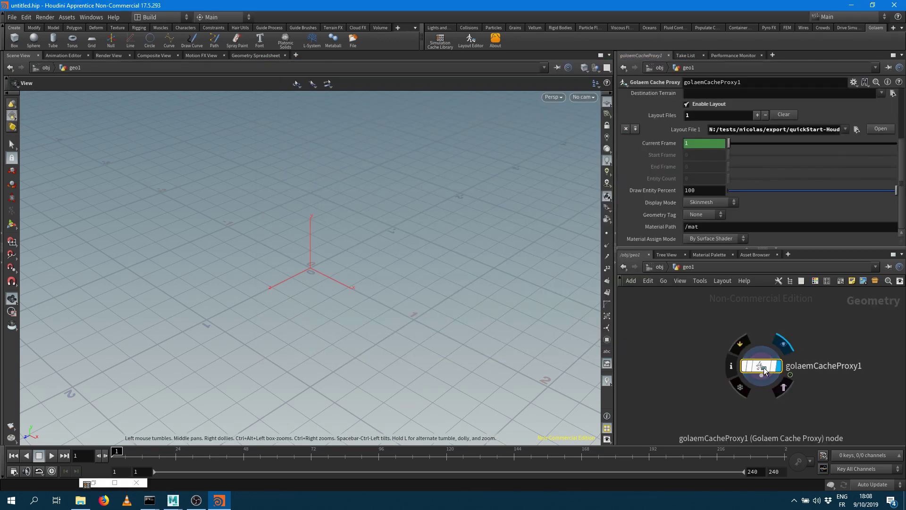
left_click_drag(763, 371, 676, 325)
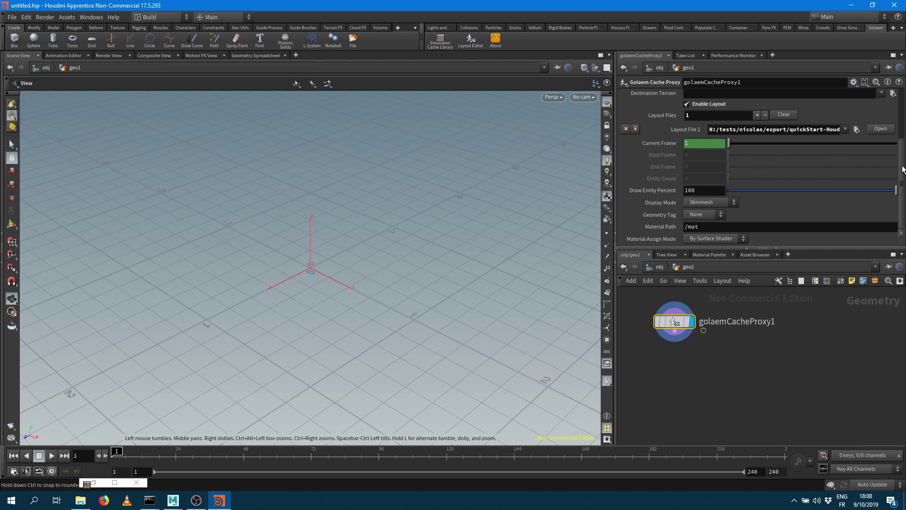
scroll(892, 97, "up", 4)
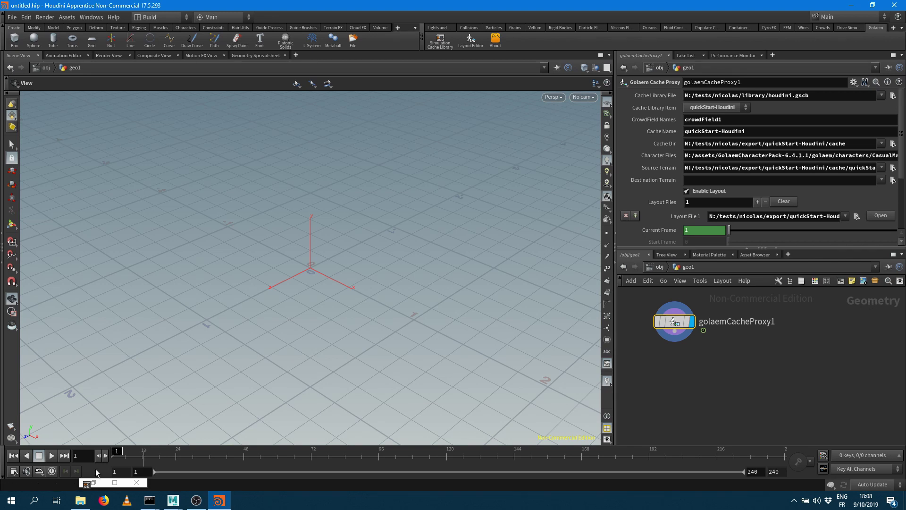
Jump to frame 12 and zoom the viewport out to see the crowd characters.
left_click(142, 455)
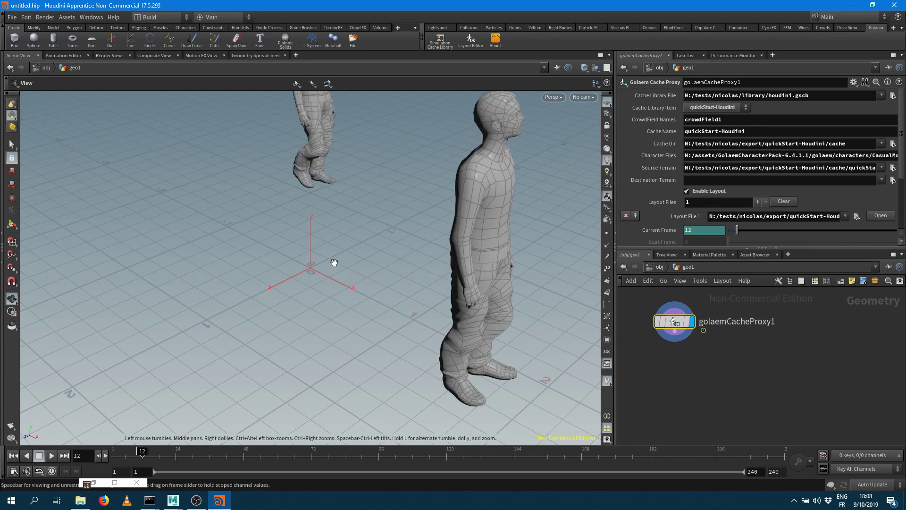
left_click_drag(348, 270, 334, 273)
scroll(334, 273, "down", 5)
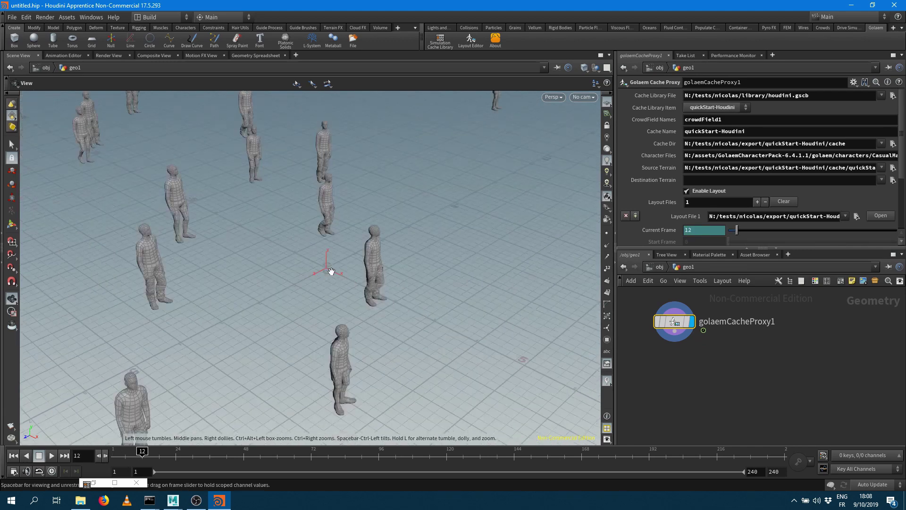
scroll(363, 278, "down", 3)
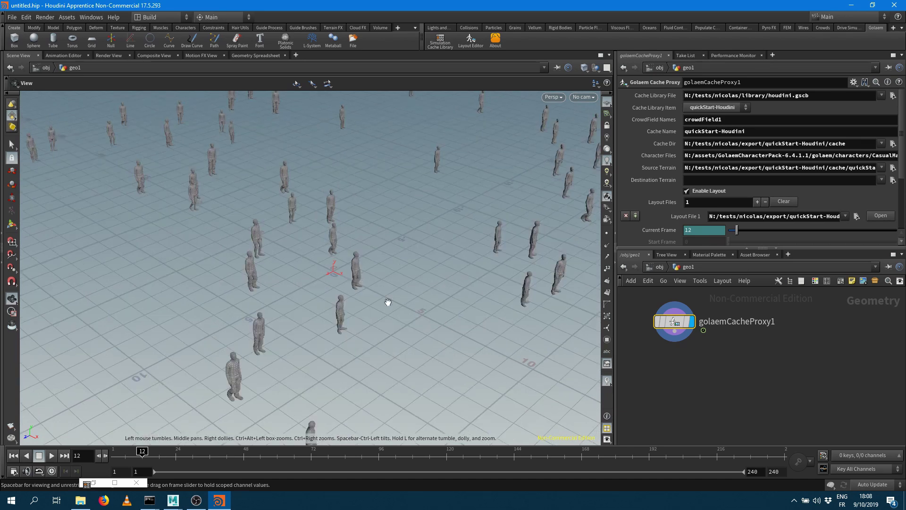
scroll(368, 278, "down", 3)
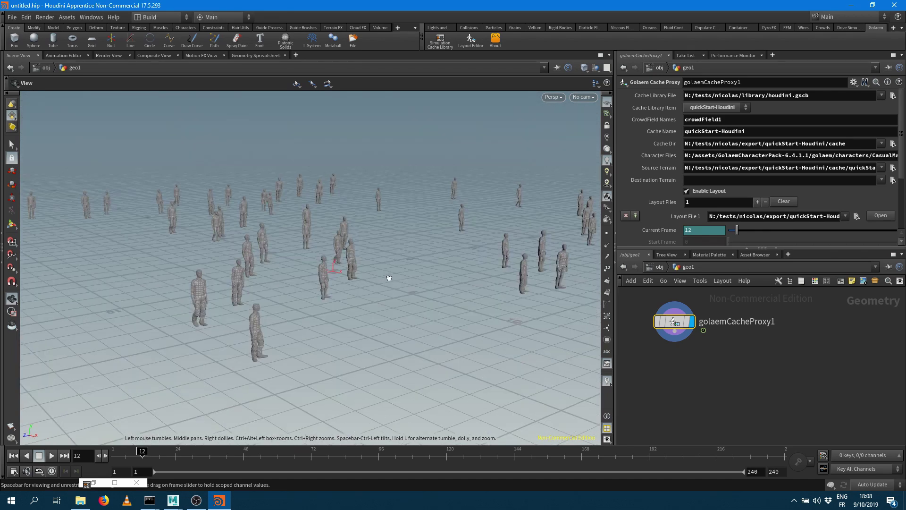
scroll(382, 292, "up", 1)
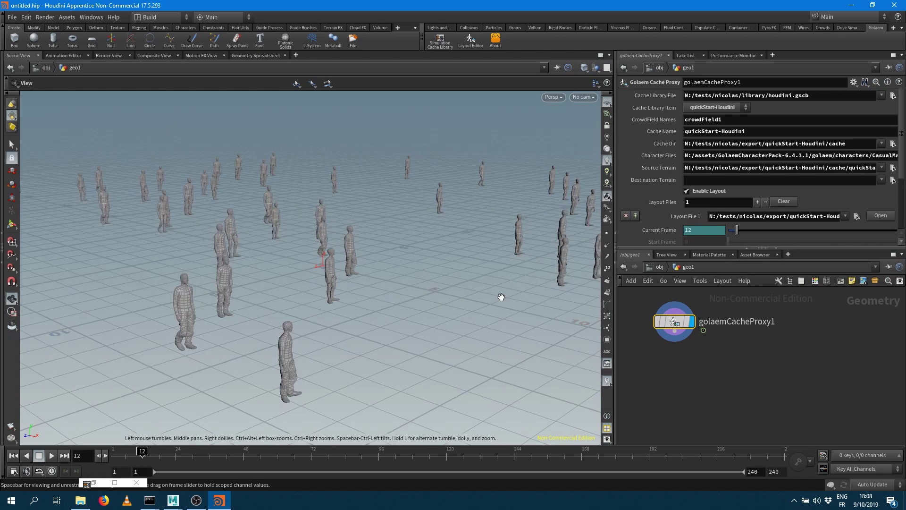
scroll(401, 329, "down", 1)
scroll(316, 327, "up", 2)
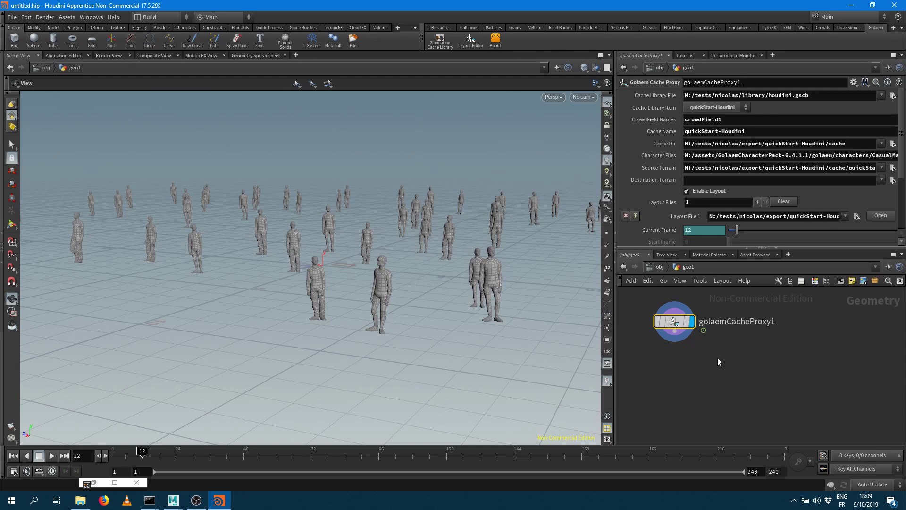
Add a scatter1 node fed by golaemCacheProxy1, keeping the display flag on the cache proxy.
key("Tab")
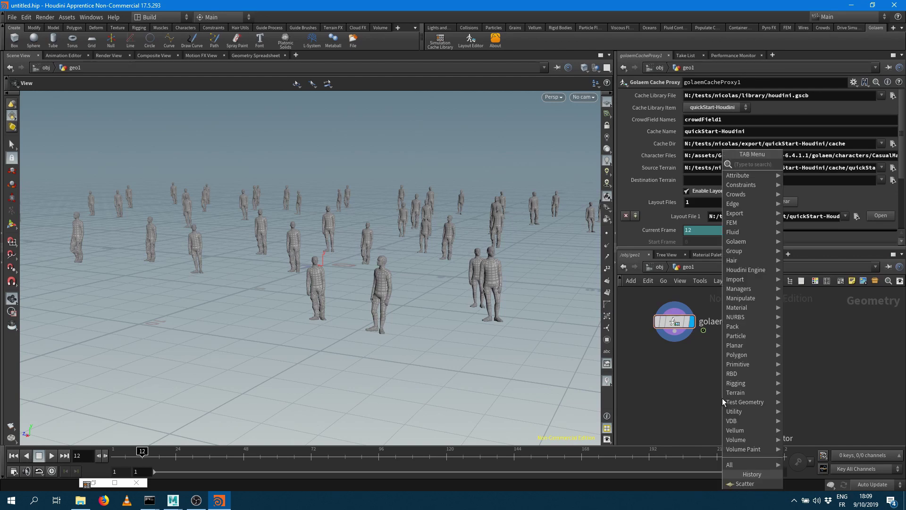
type("sca")
left_click(802, 165)
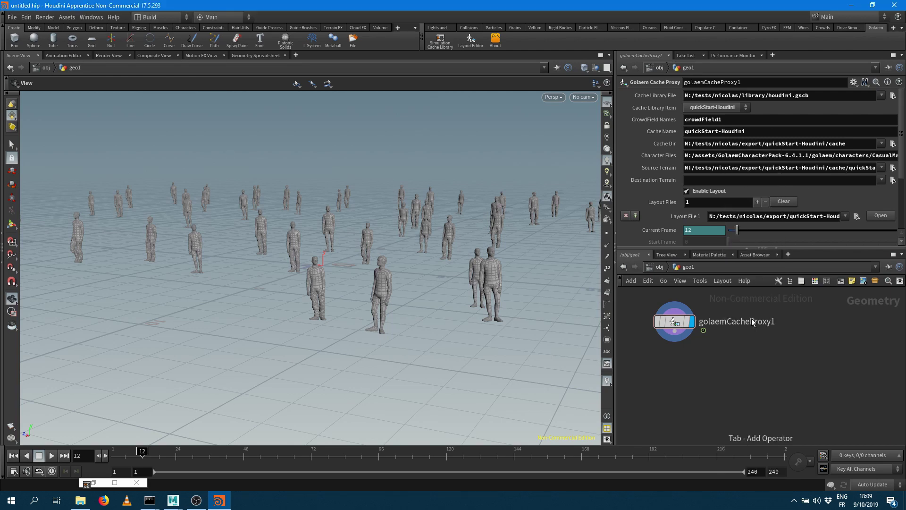
left_click(680, 355)
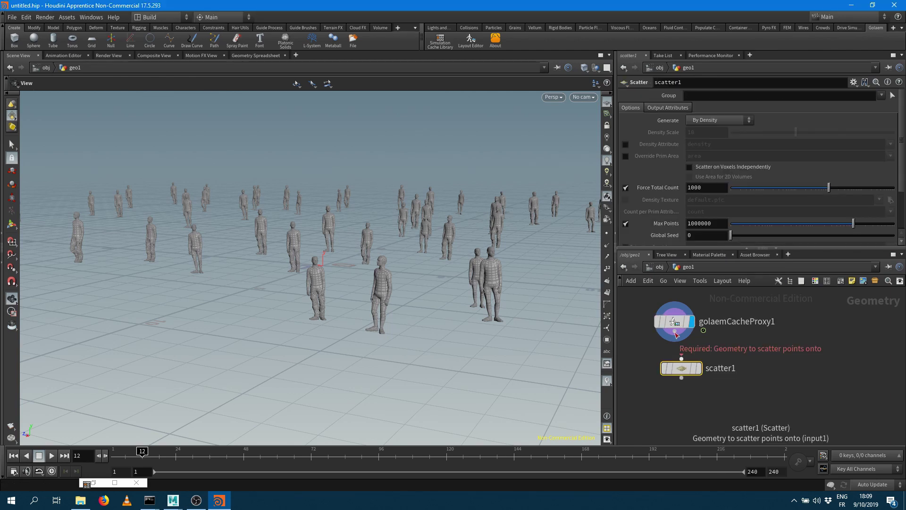
left_click_drag(675, 330, 681, 358)
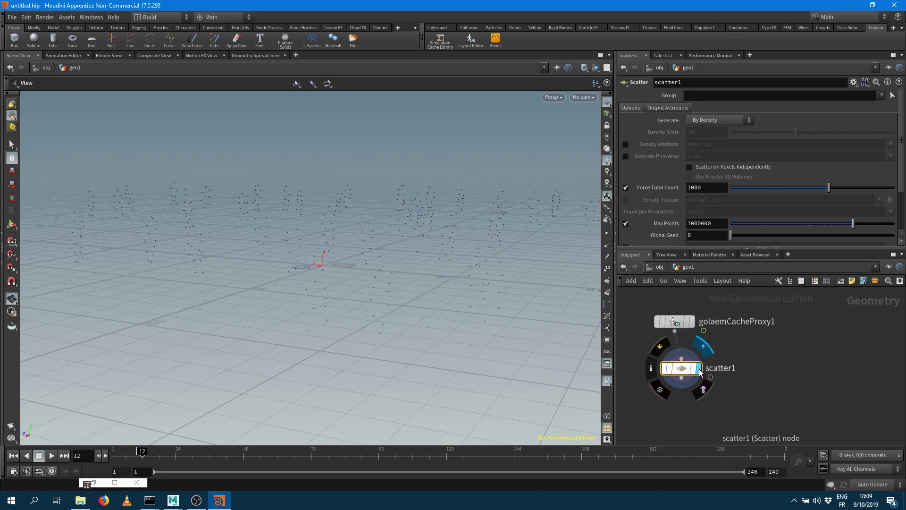
left_click(694, 323)
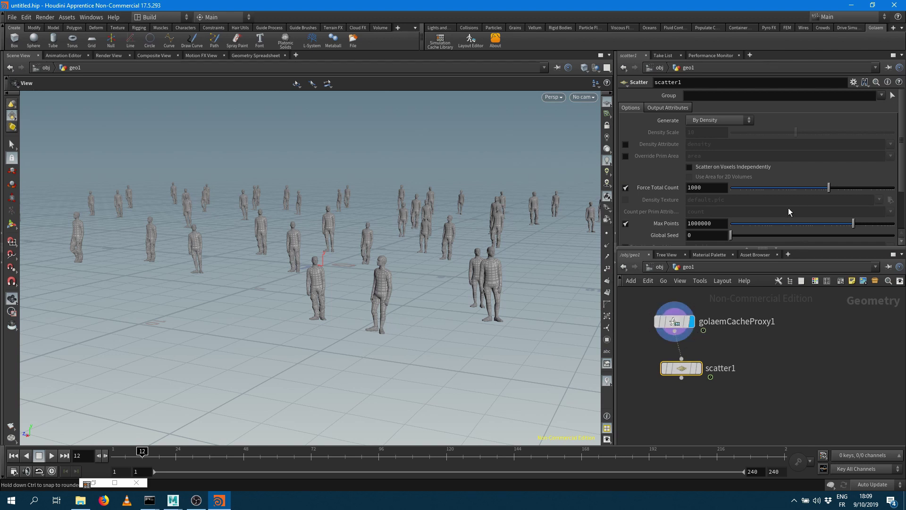
left_click_drag(902, 149, 903, 154)
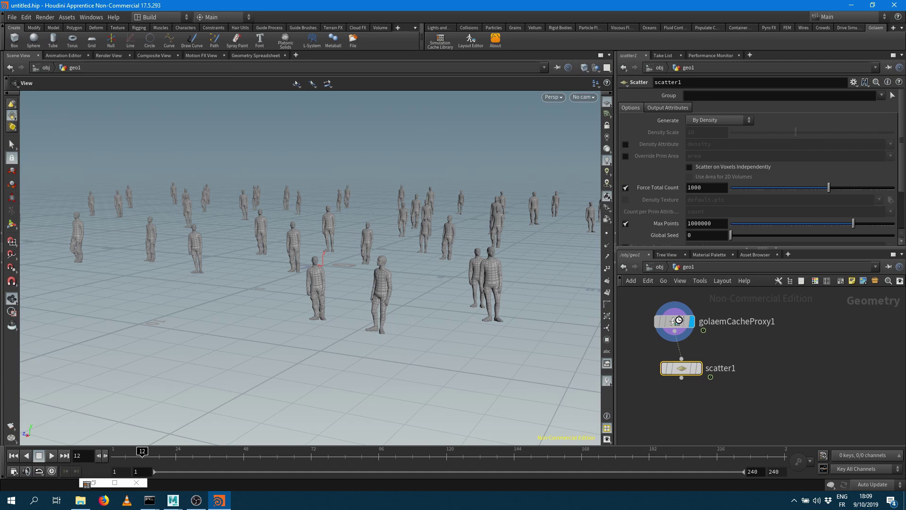
Try the cache proxy's Skeleton and Bounding Box display modes while stepping around frame 12.
left_click(674, 321)
left_click_drag(902, 170, 899, 220)
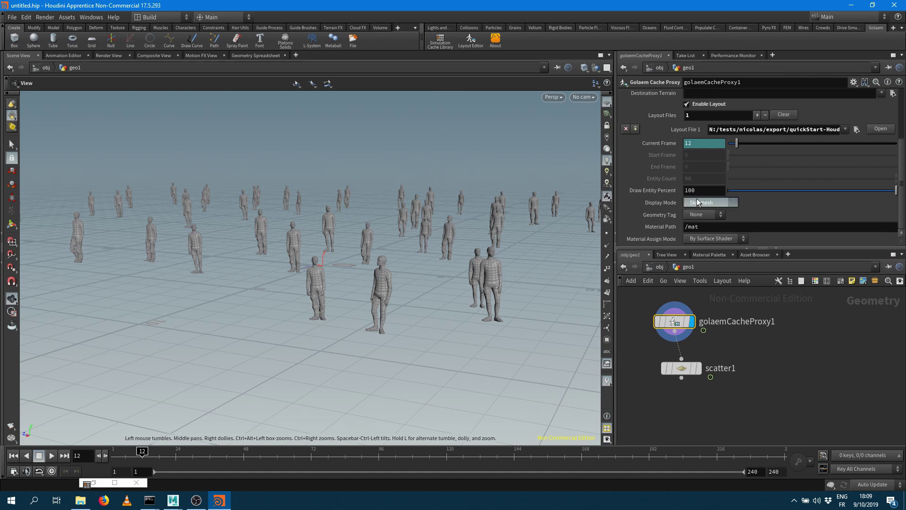
left_click(700, 220)
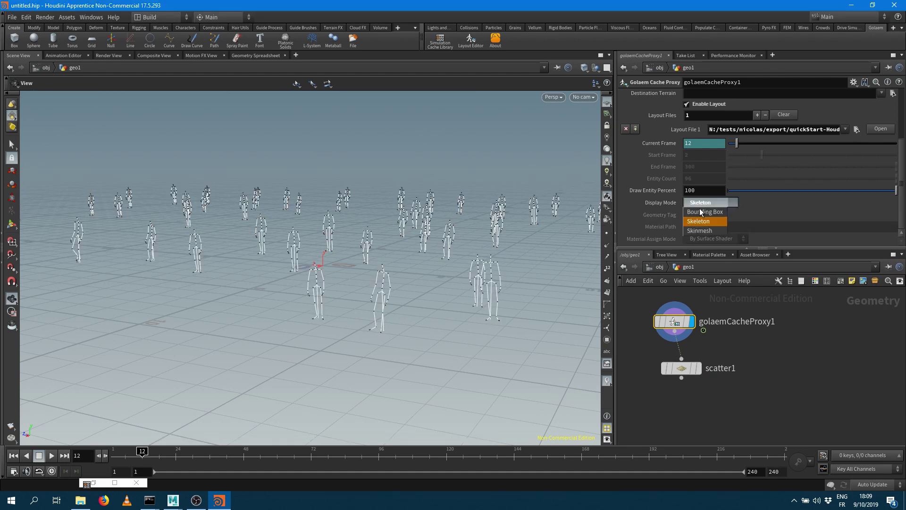
left_click(699, 210)
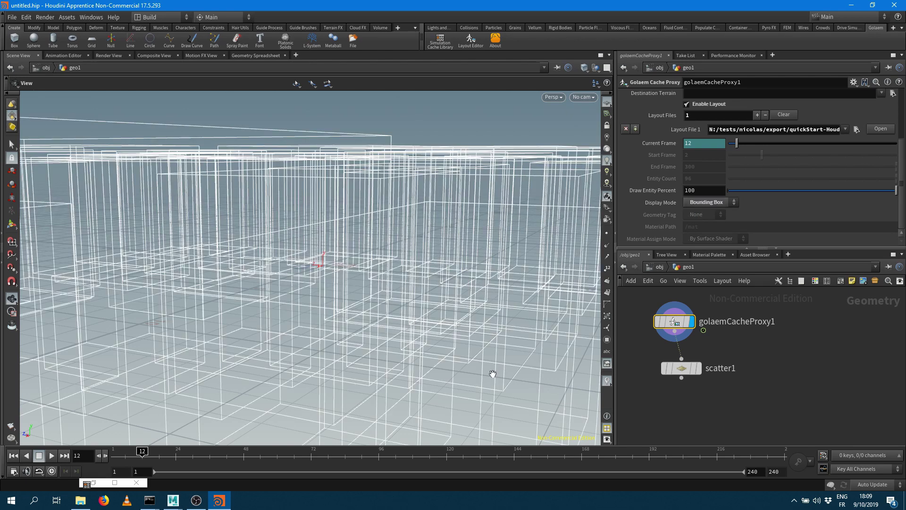
key("Left")
key("Left")
key("Left")
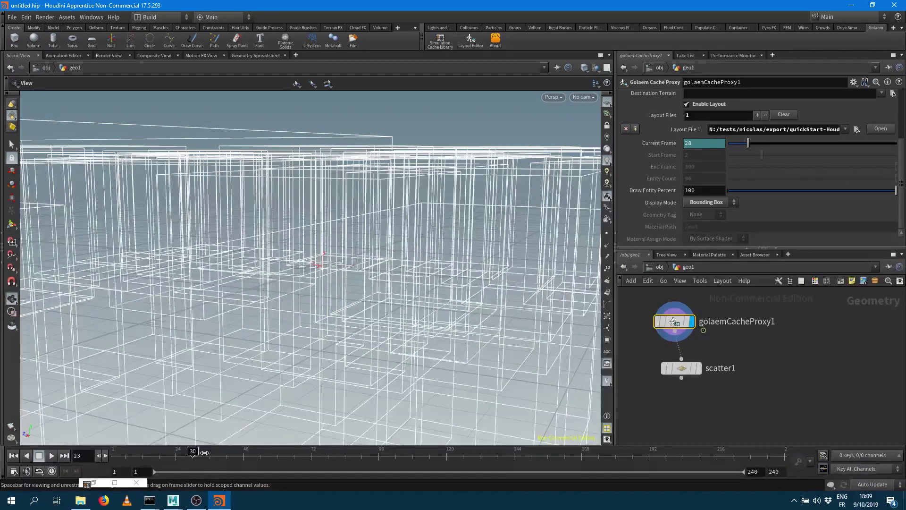
key("Right")
key("Right")
key("Right")
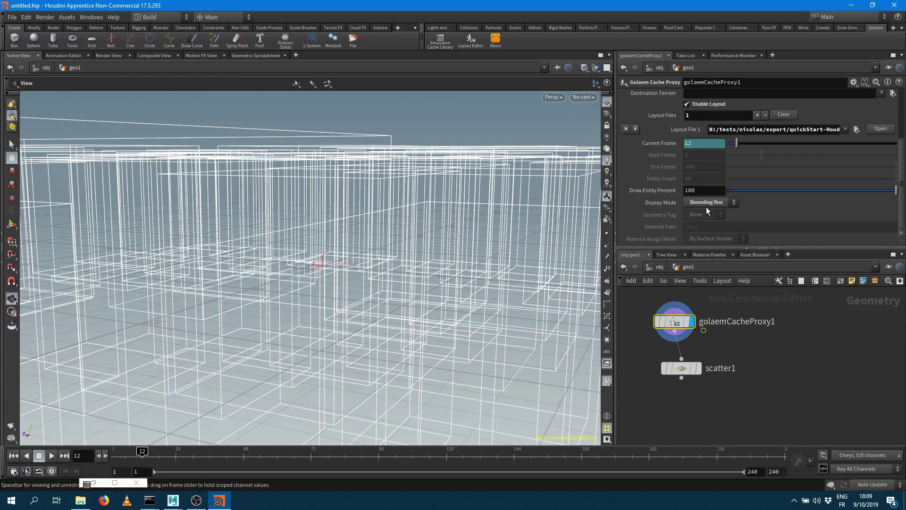
Set the proxy's Display Mode to Skinmesh and orbit closer to inspect the figures.
left_click(709, 204)
left_click(704, 222)
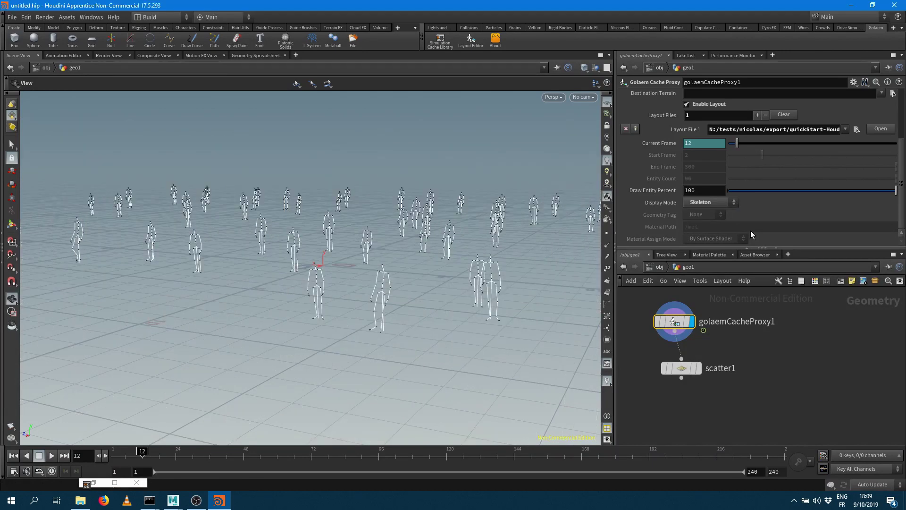
left_click(717, 203)
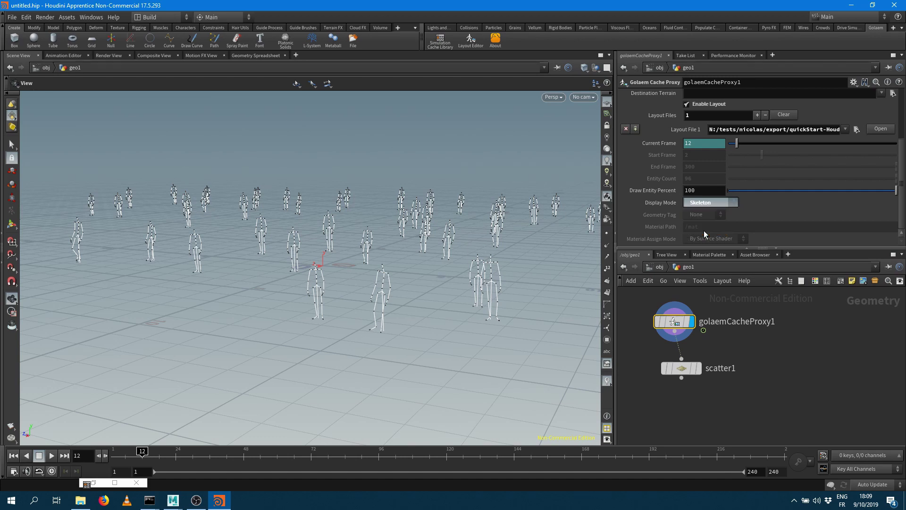
left_click(722, 231)
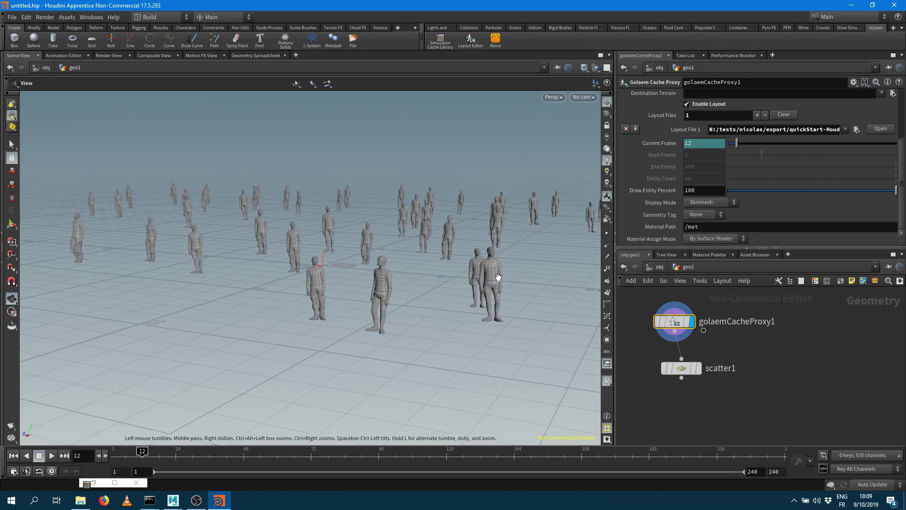
scroll(418, 306, "up", 5)
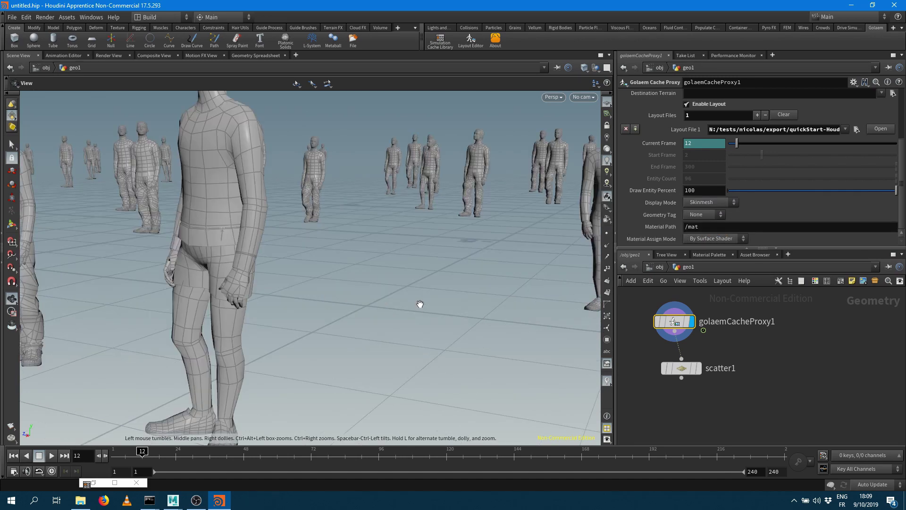
scroll(415, 301, "down", 3)
left_click_drag(236, 235, 345, 253)
scroll(259, 250, "down", 3)
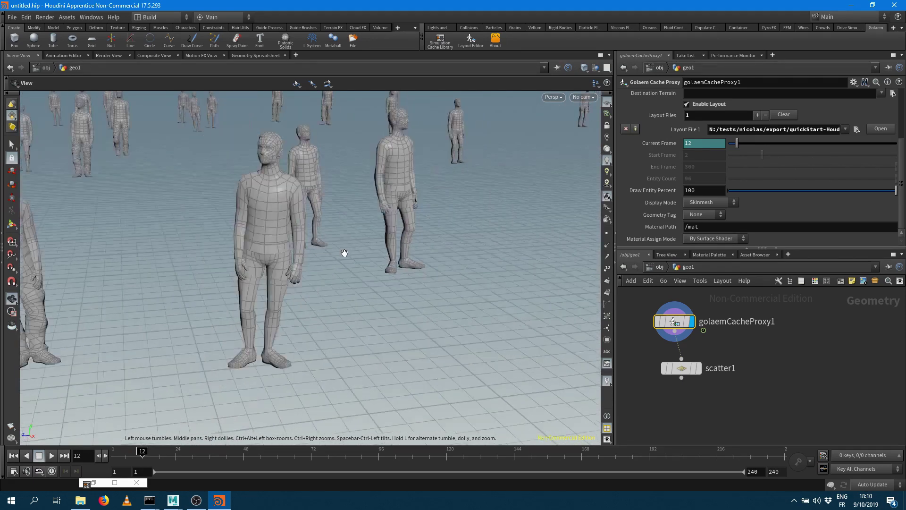
Load layout.gscl in the Golaem Layout Editor and enlarge the editor to full screen.
left_click(470, 40)
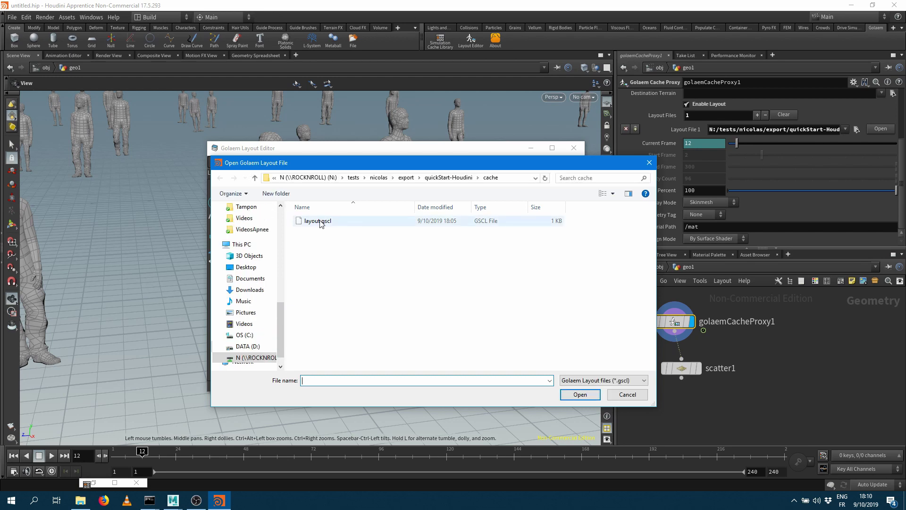
double_click(318, 221)
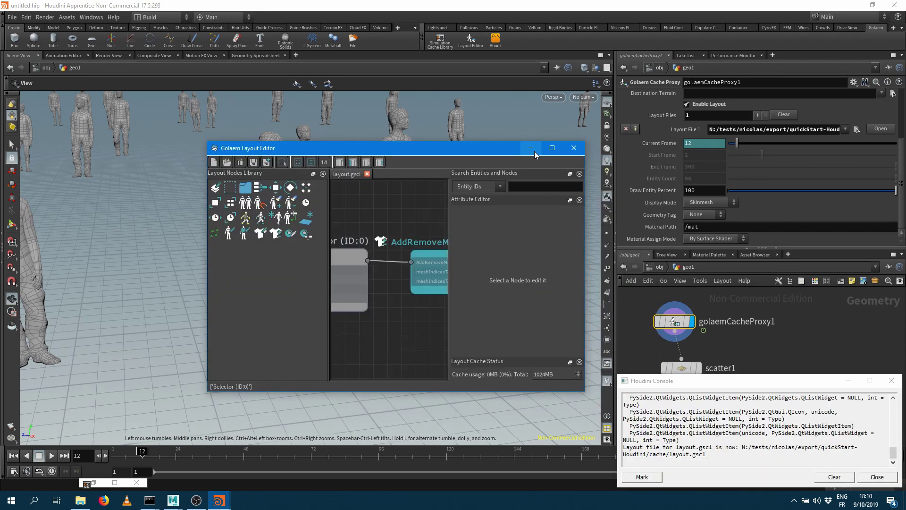
left_click(552, 149)
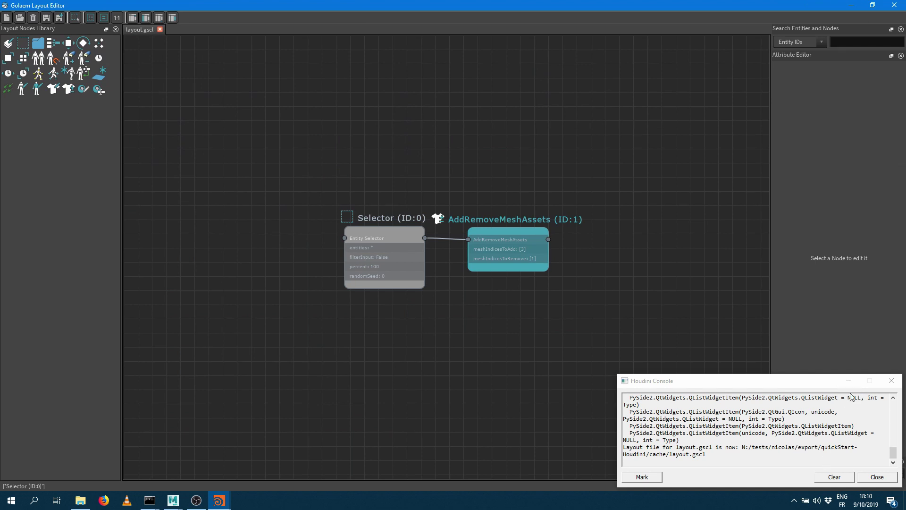
left_click(581, 250)
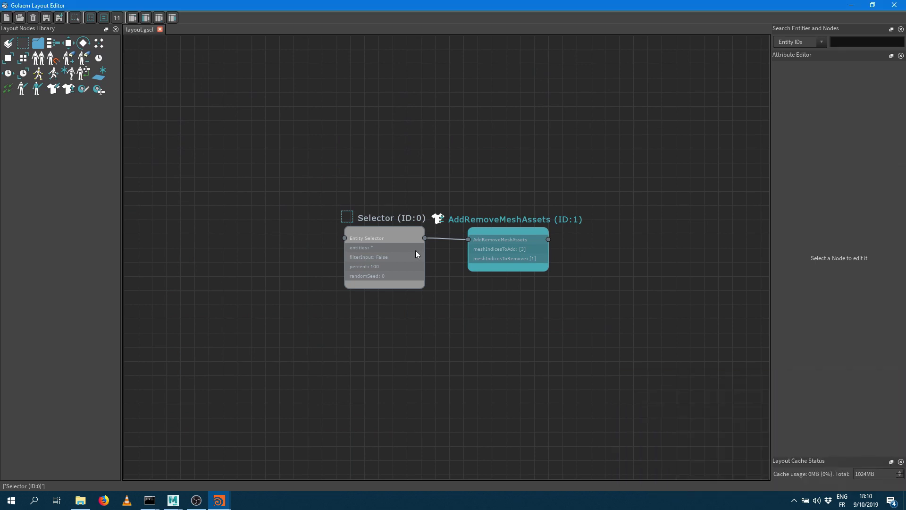
Set the Selector node as the graph's active output, save the layout, and minimize the editor.
left_click(372, 231)
left_click(372, 234)
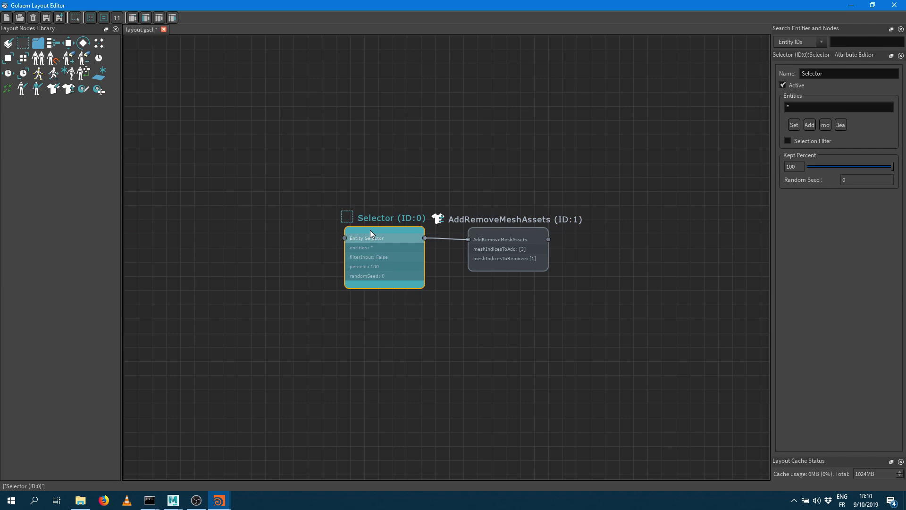
left_click(47, 18)
left_click(852, 5)
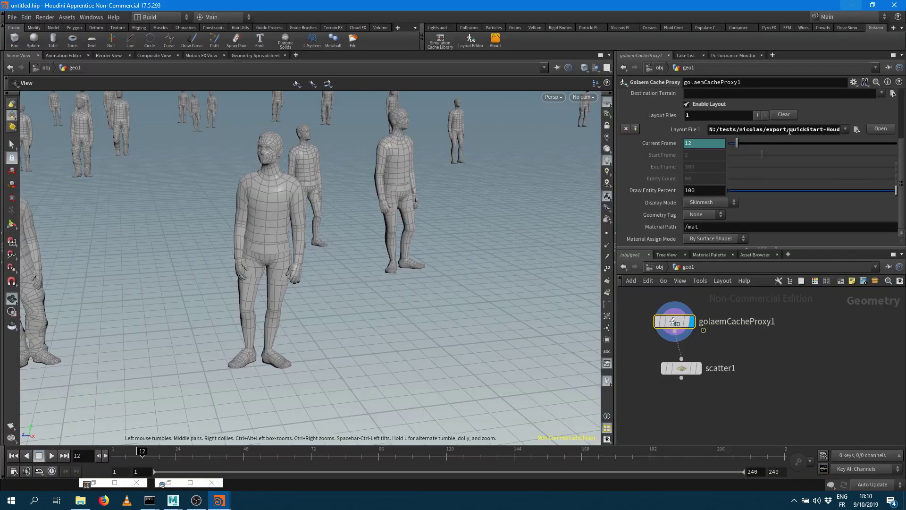
Toggle Enable Layout off and on in the Golaem Cache Proxy parameters to reload layout.gscl.
scroll(692, 179, "up", 3)
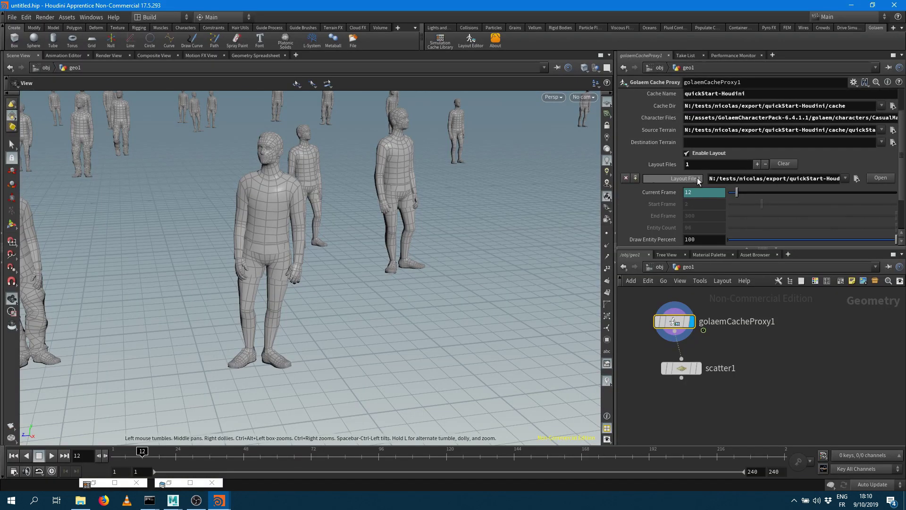
left_click(686, 154)
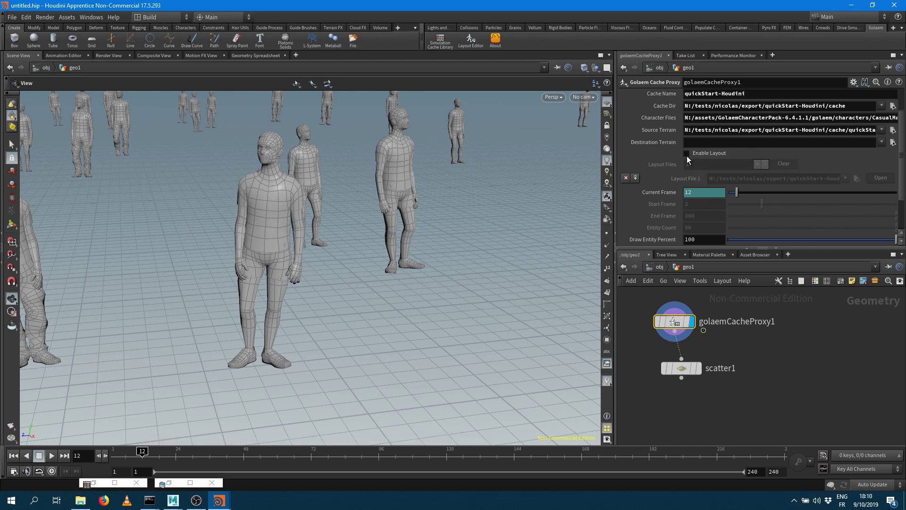
left_click(687, 154)
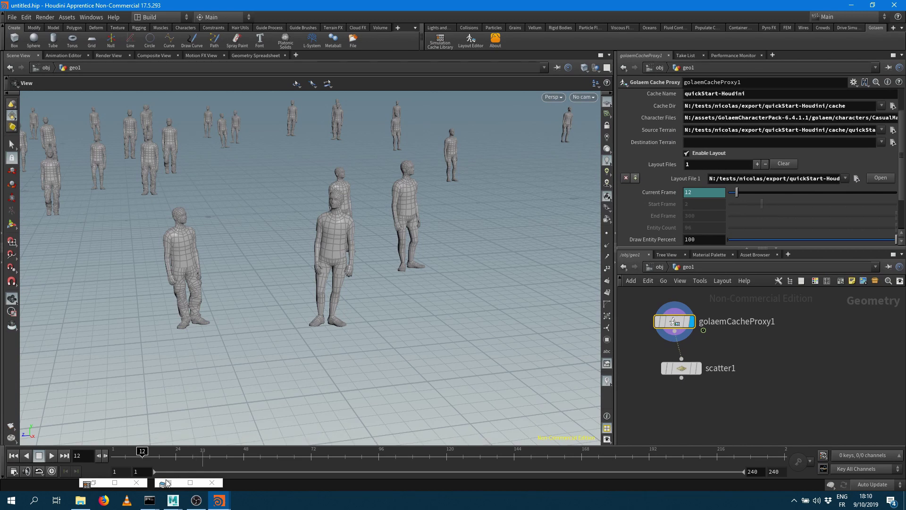
Add a Duplicate node to the layout graph, fed by AddRemoveMeshAssets.
double_click(167, 481)
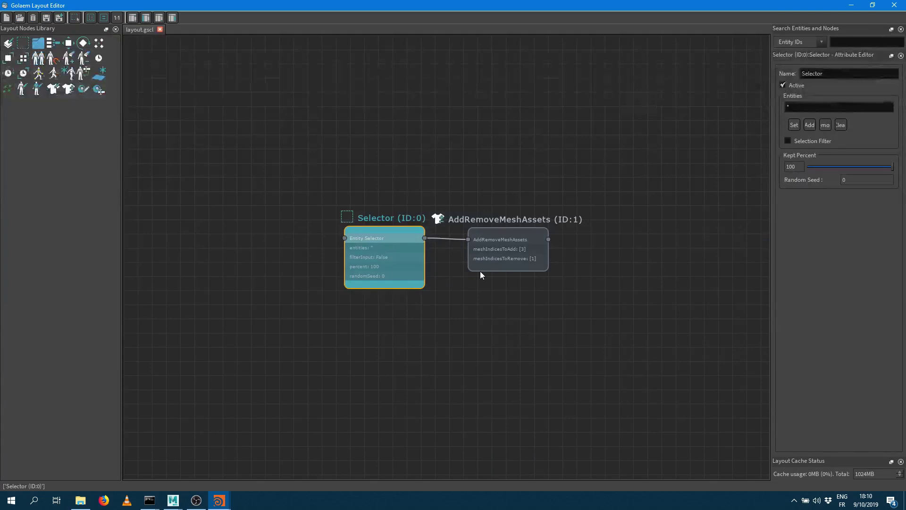
middle_click_drag(397, 307, 361, 304)
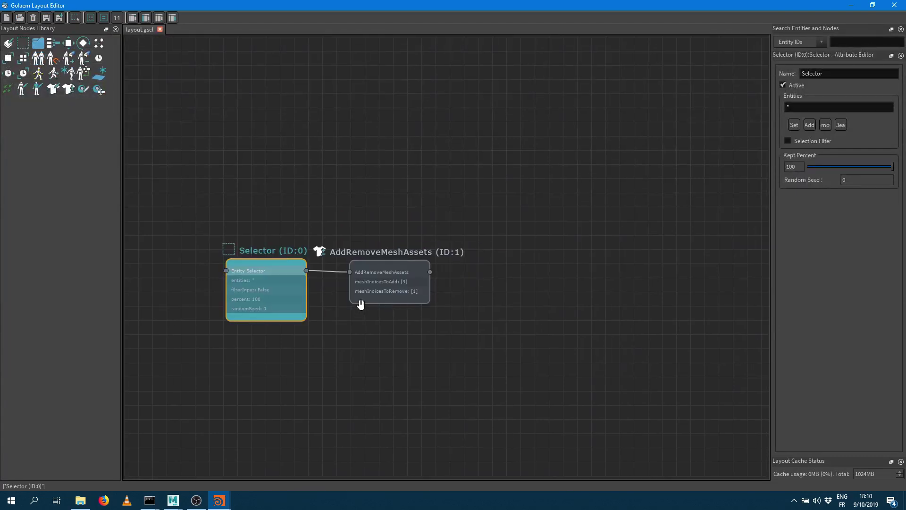
left_click_drag(40, 62, 359, 270)
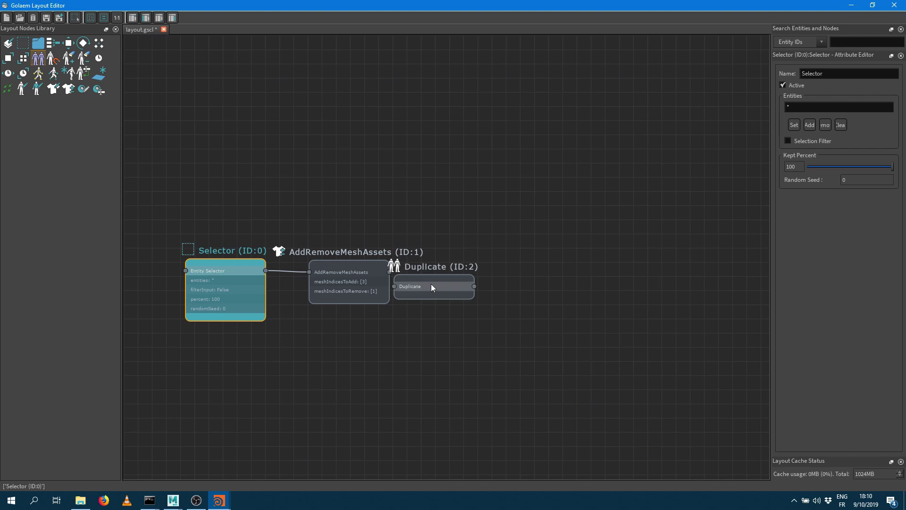
left_click_drag(434, 279, 480, 269)
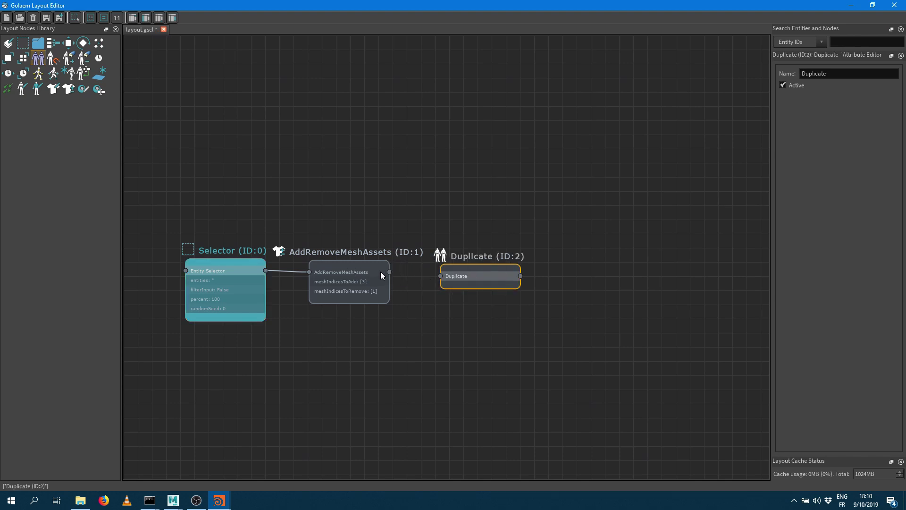
scroll(381, 272, "up", 1)
left_click(465, 274)
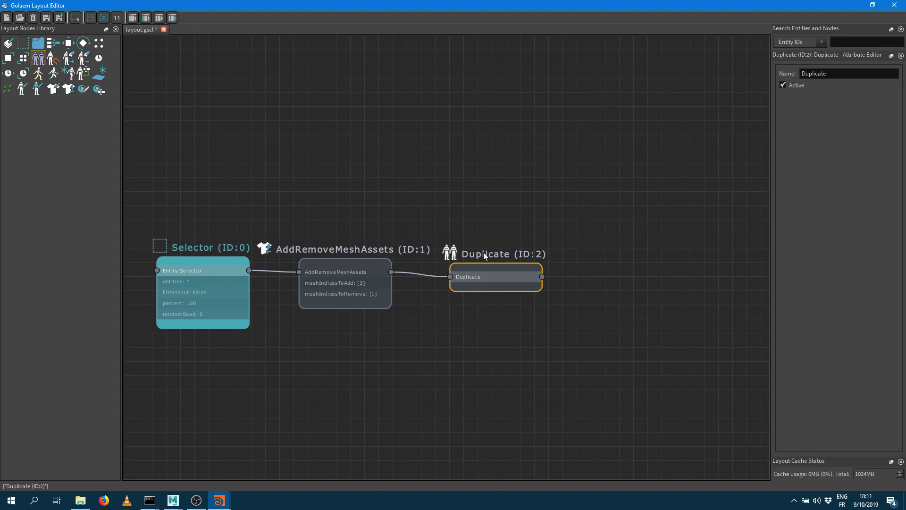
Add a Translate node with X offset 1.0, fed by Duplicate, then minimize the editor.
left_click_drag(68, 43, 593, 272)
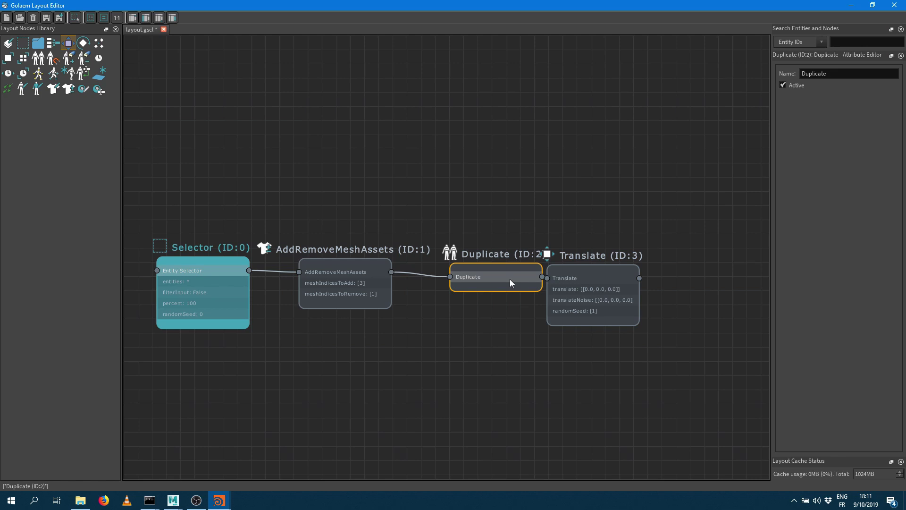
left_click(623, 276)
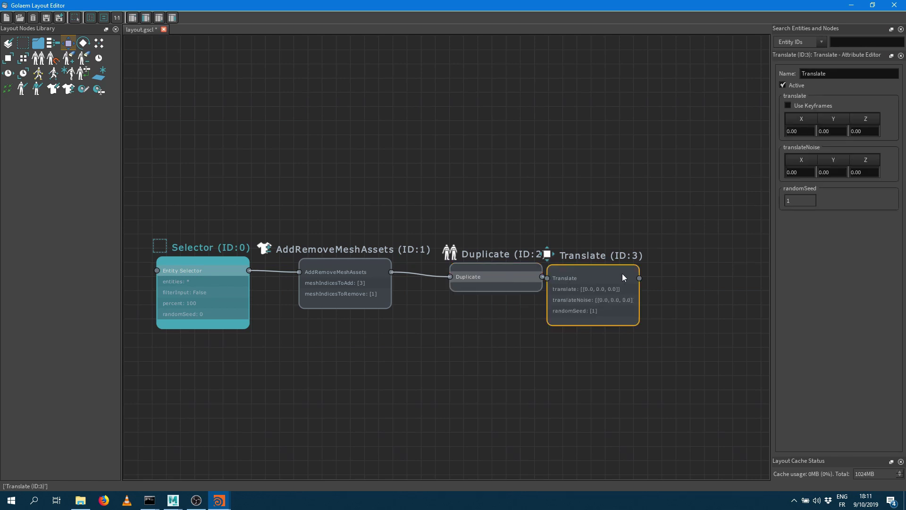
left_click(798, 129)
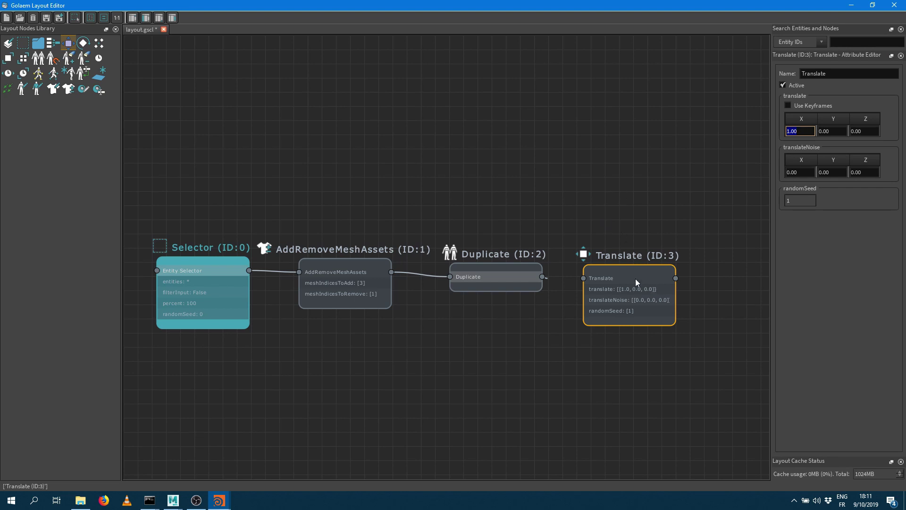
left_click(641, 257)
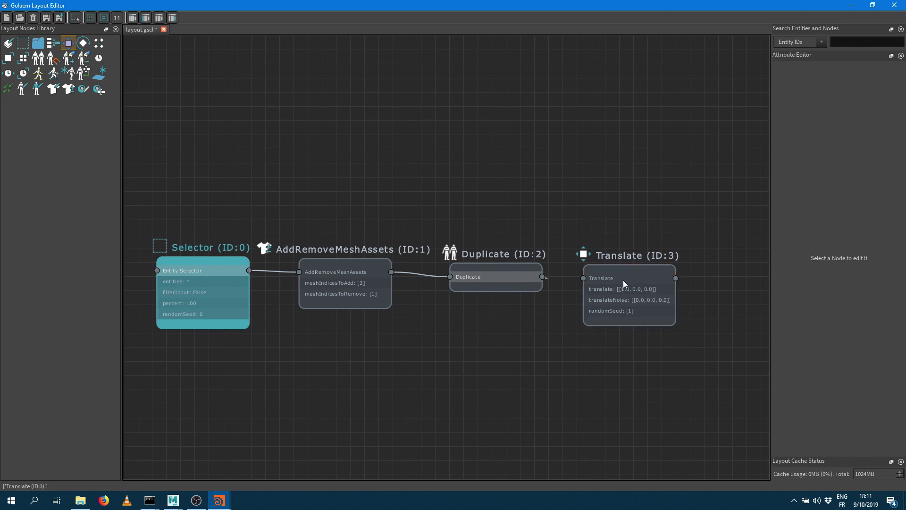
left_click(624, 281)
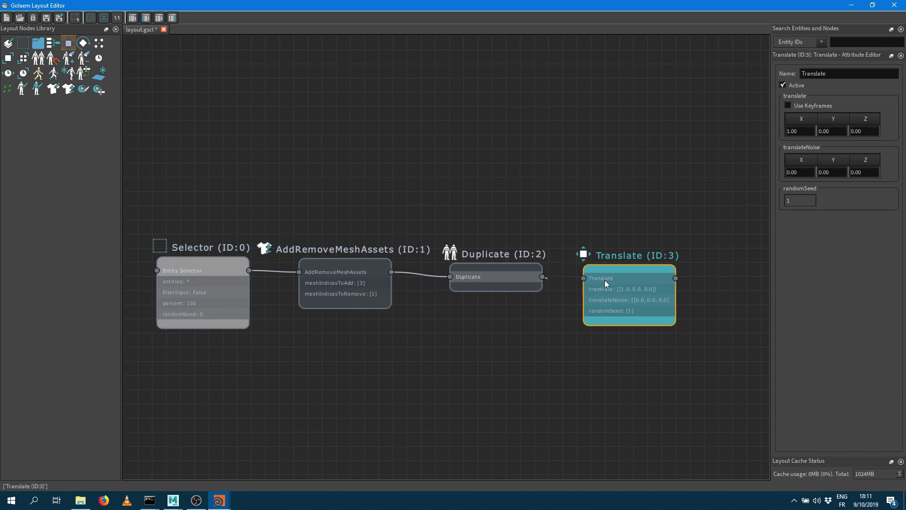
left_click_drag(541, 277, 603, 278)
left_click(628, 229)
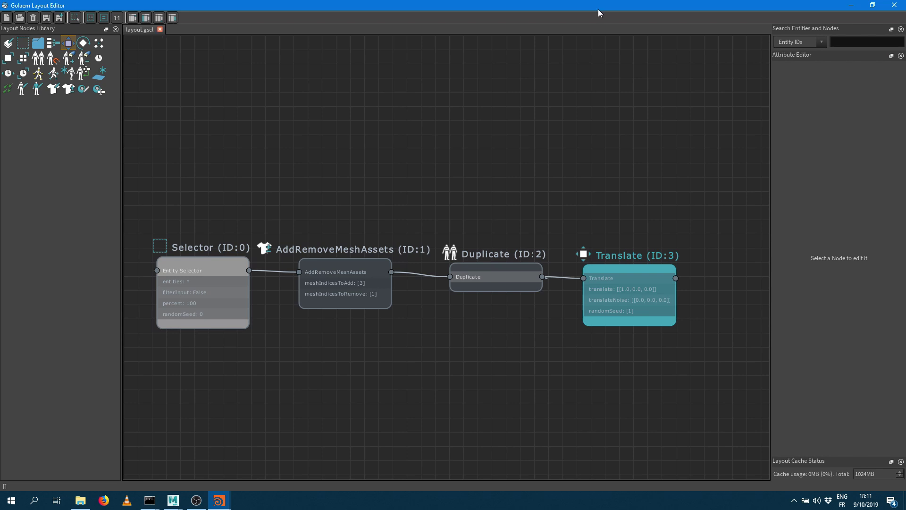
left_click(851, 5)
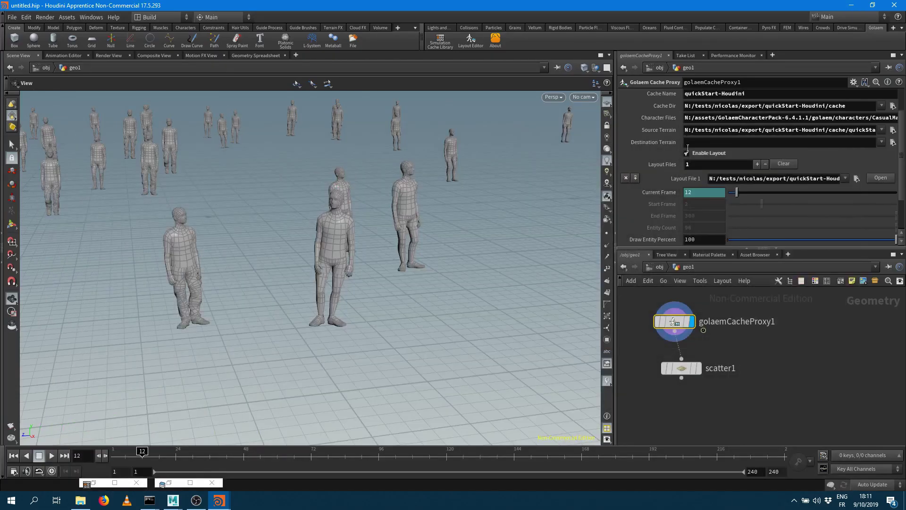
Toggle Enable Layout on golaemCacheProxy1 off and on to load the updated layout.gscl.
left_click(687, 153)
left_click(687, 153)
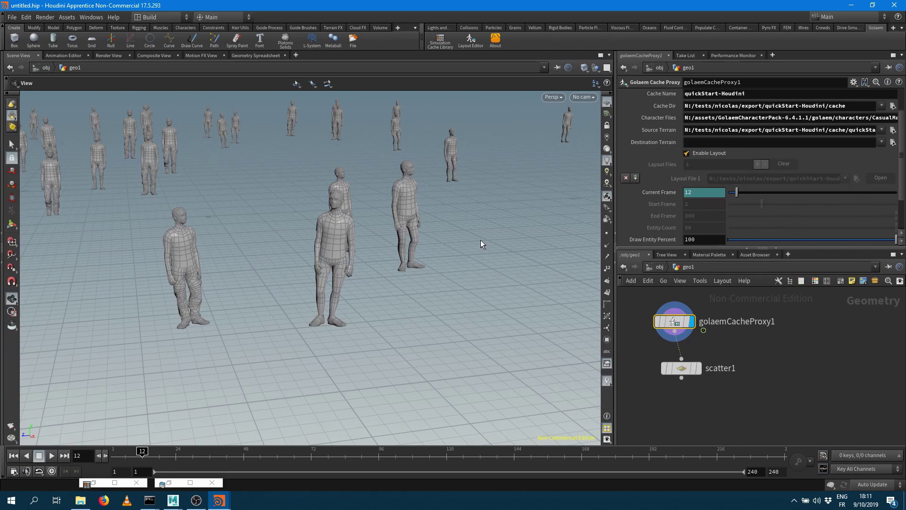